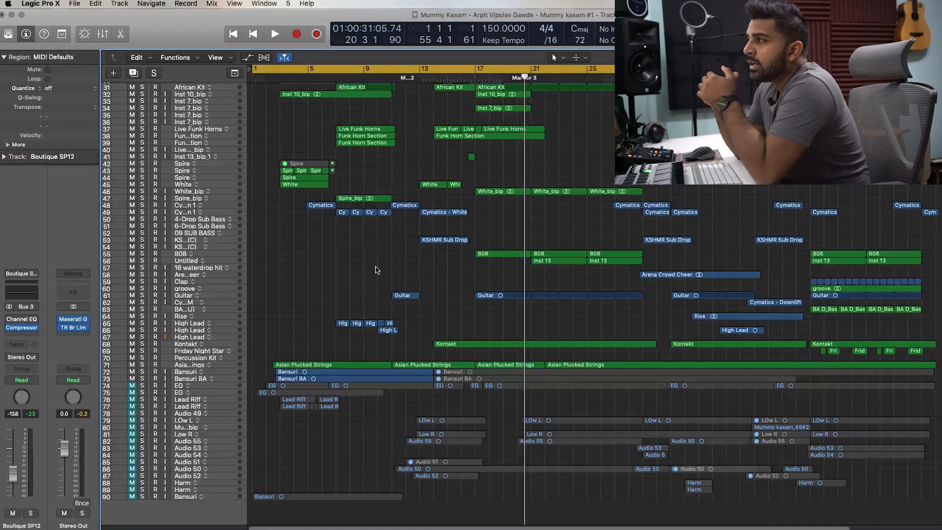
Look over the full track list and play the arrangement from bar 1 to about bar 16.
scroll(374, 271, up, 3)
scroll(374, 271, down, 3)
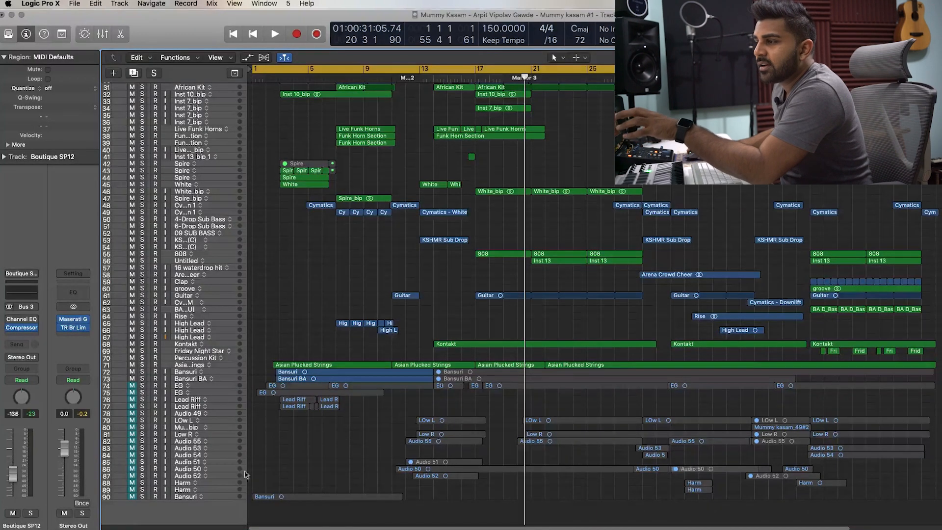
scroll(179, 499, up, 10)
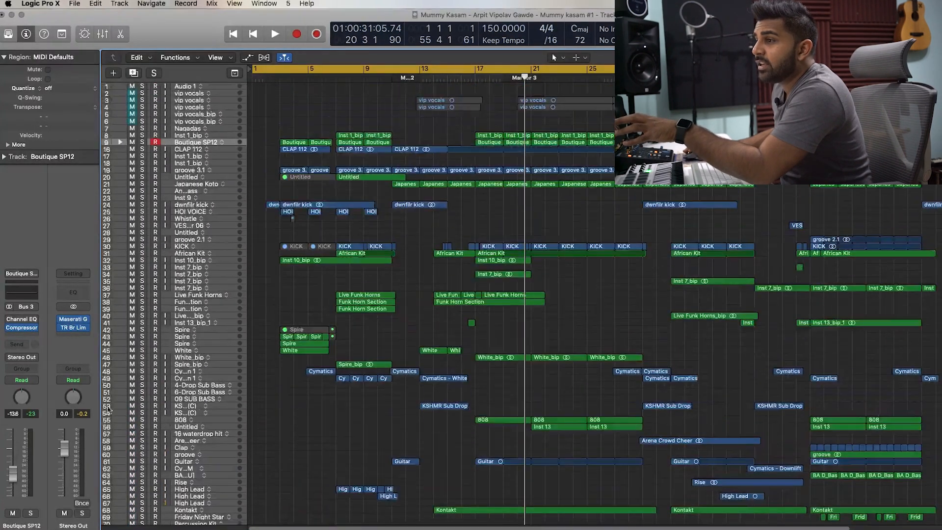
scroll(386, 311, up, 1)
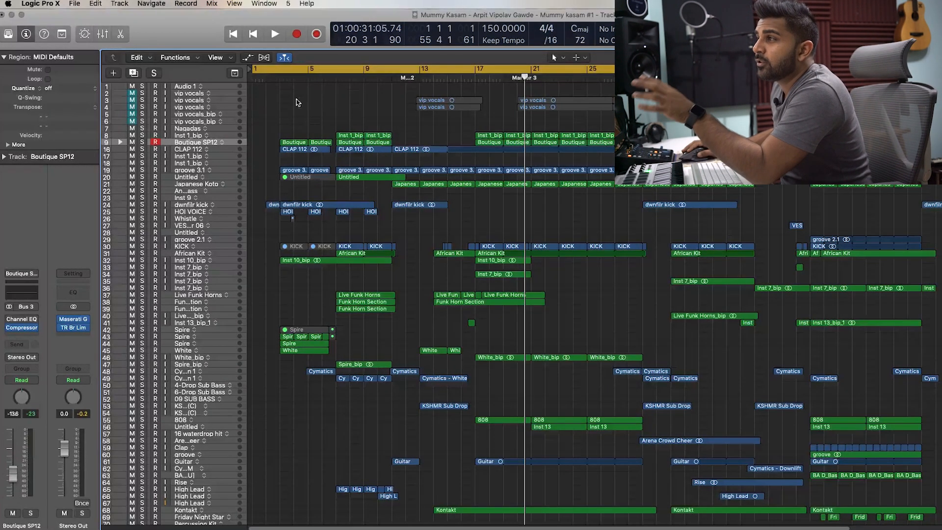
click(253, 78)
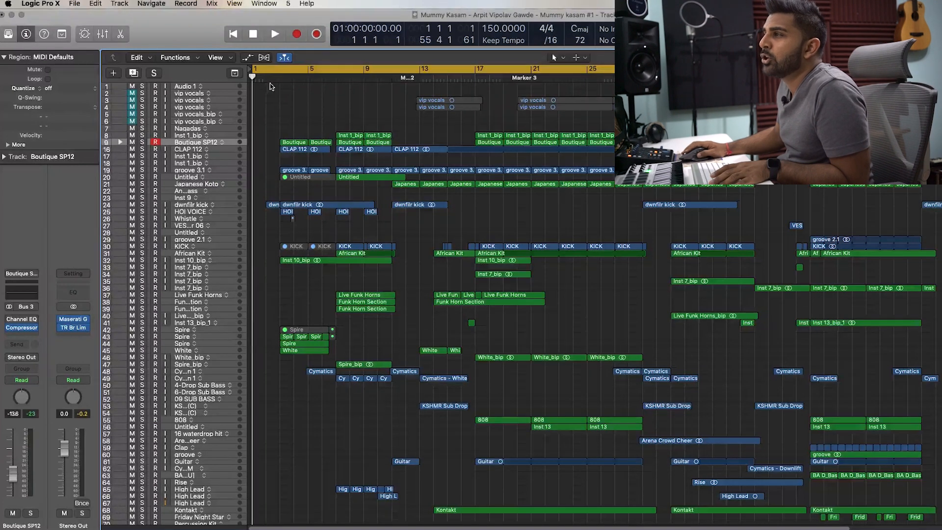
key(space)
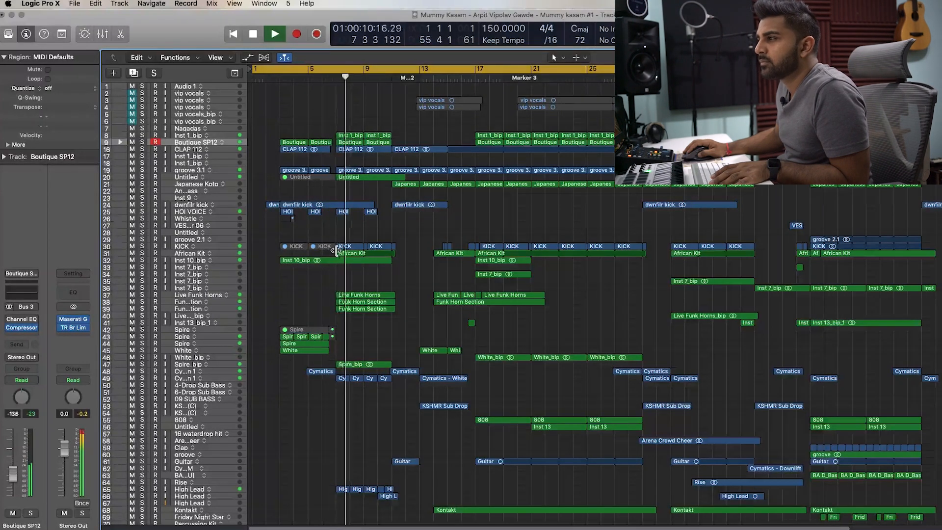
scroll(440, 249, down, 10)
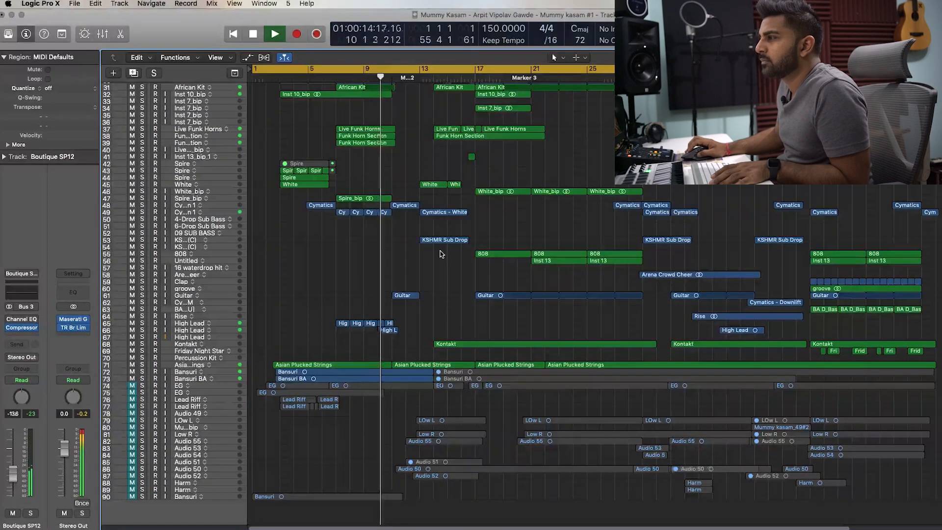
scroll(441, 253, up, 5)
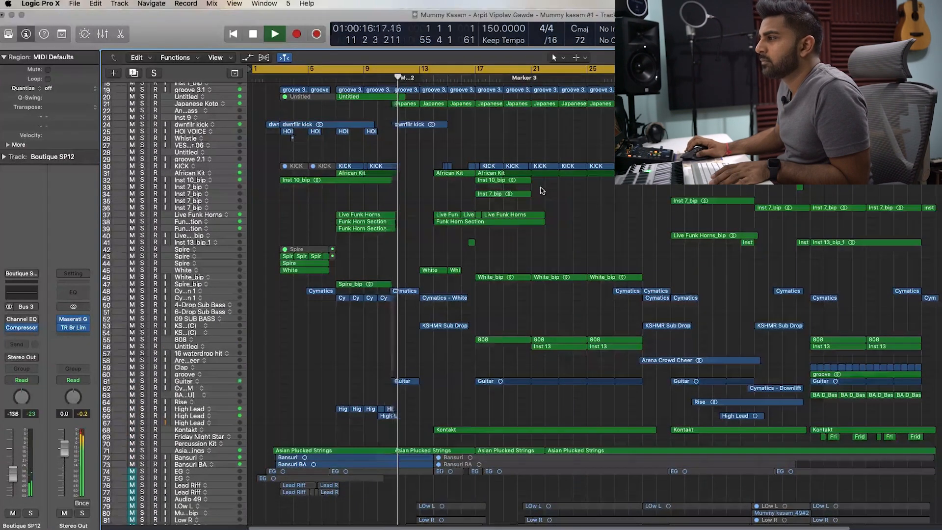
scroll(541, 190, up, 6)
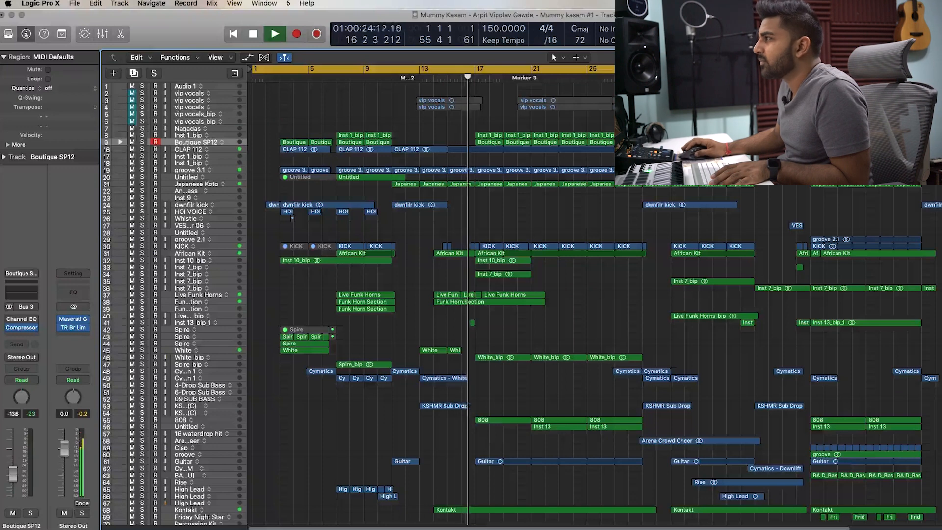
key(space)
Play the arrangement from around bar 39 to bar 45 and examine which tracks are active in the section.
click(768, 78)
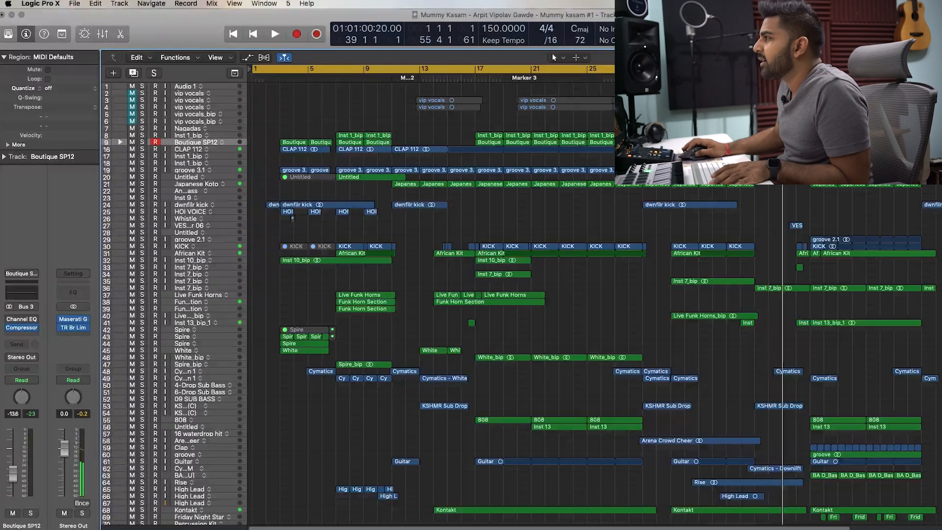
key(Return)
key(space)
click(782, 78)
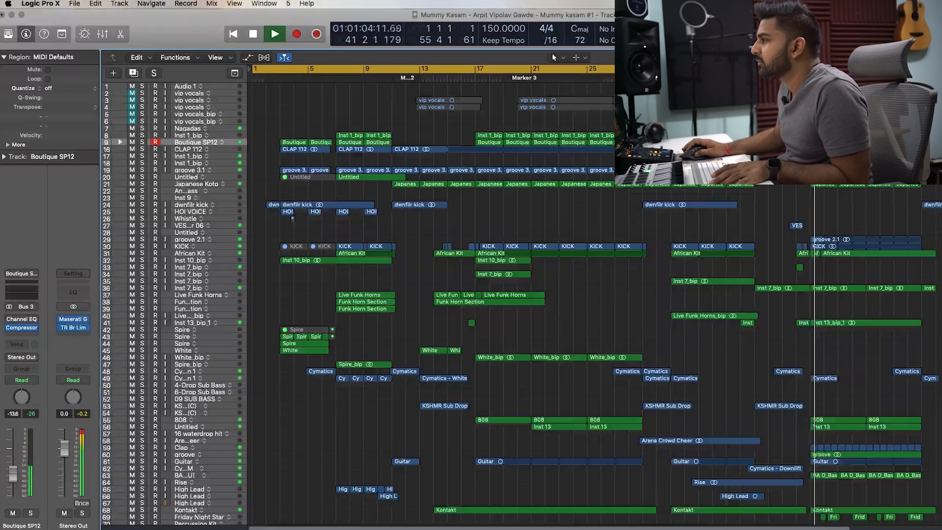
scroll(824, 279, down, 5)
scroll(823, 280, down, 3)
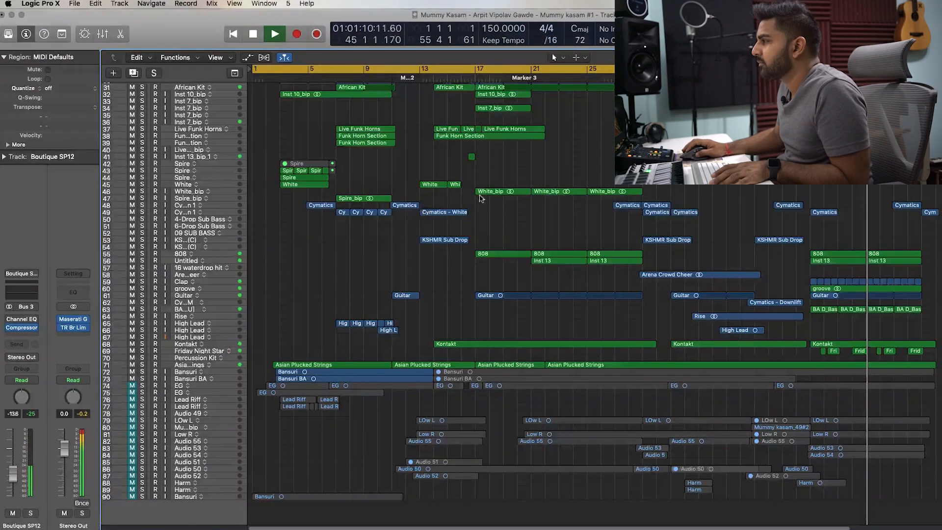
key(space)
scroll(481, 201, up, 10)
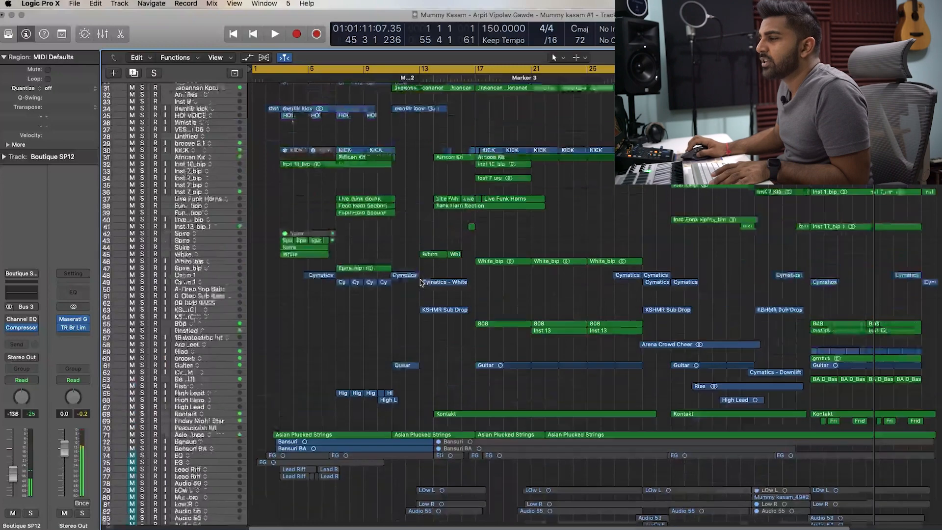
Set the cycle range to bars 41 to 49.
drag(280, 69, 391, 79)
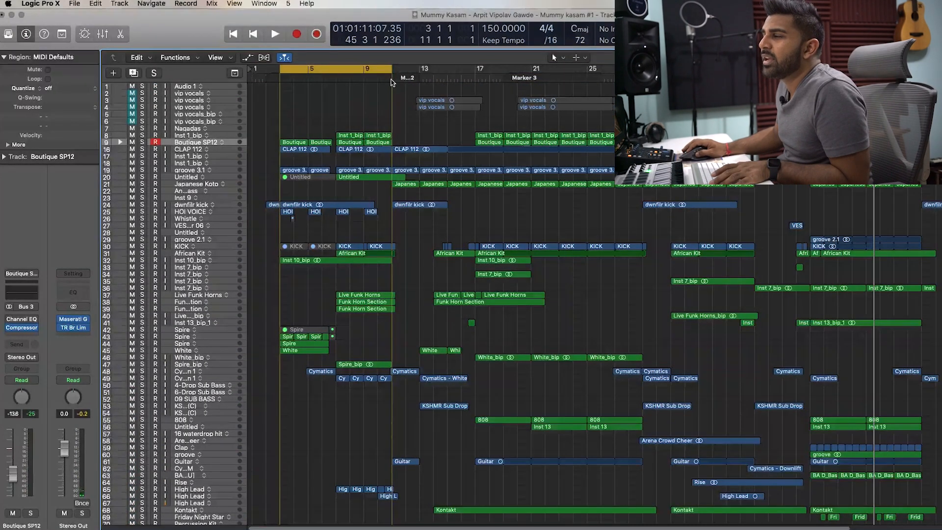
drag(810, 68, 922, 68)
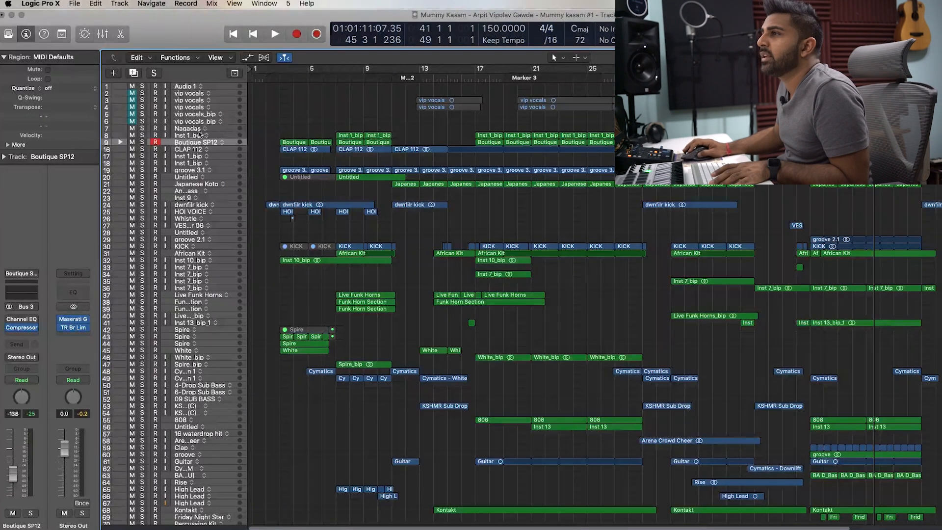
Select the Nagadas track, audition it in solo within the cycled section, and turn its solo off.
click(177, 129)
scroll(491, 294, right, 6)
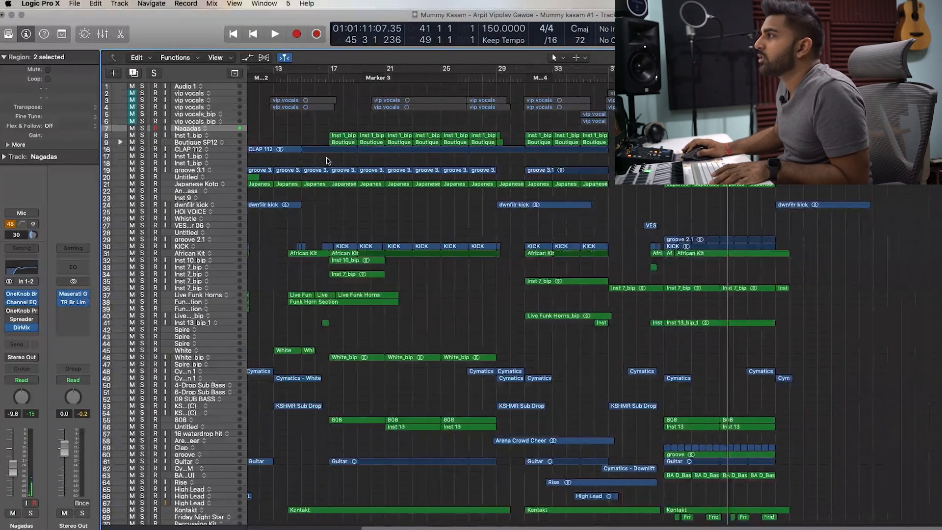
key(super+Down)
key(super+Down)
key(super+Down)
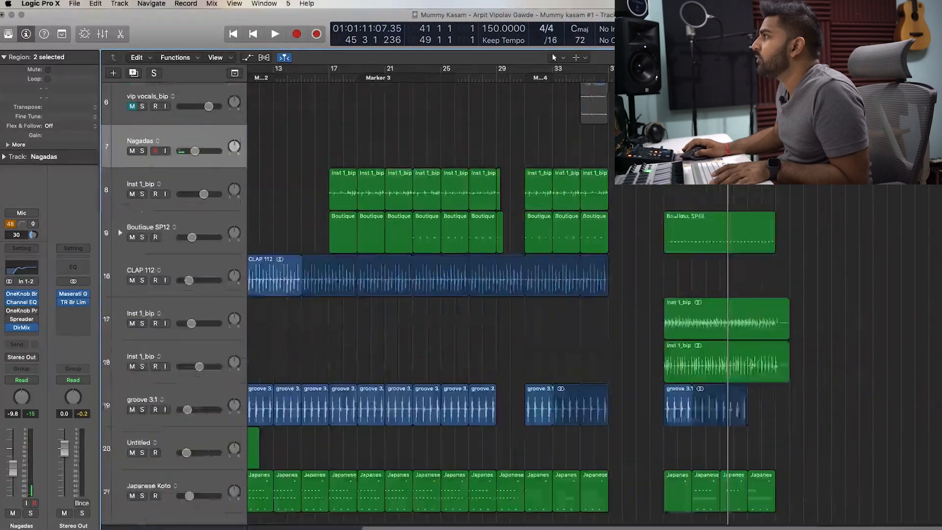
click(142, 149)
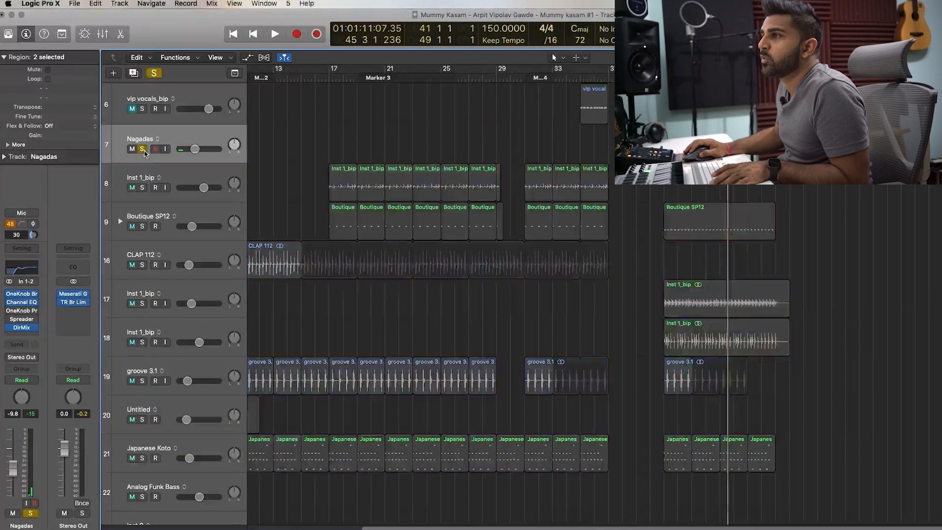
key(space)
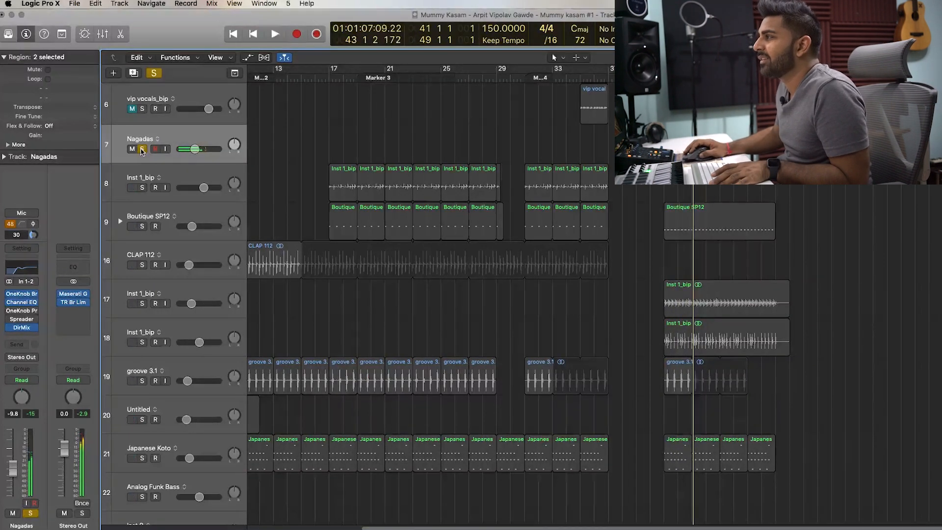
click(142, 149)
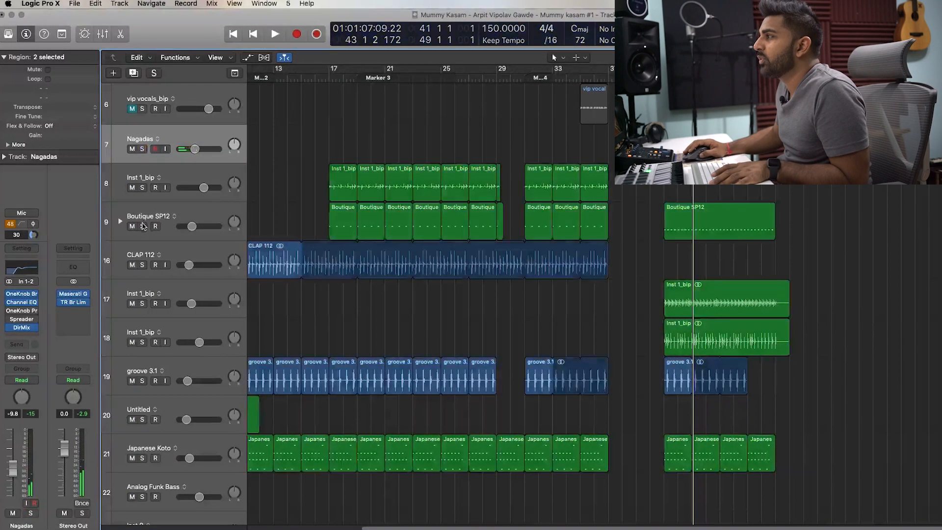
Audition the Boutique SP12 track in solo within the cycled section and turn its solo off.
click(142, 226)
key(space)
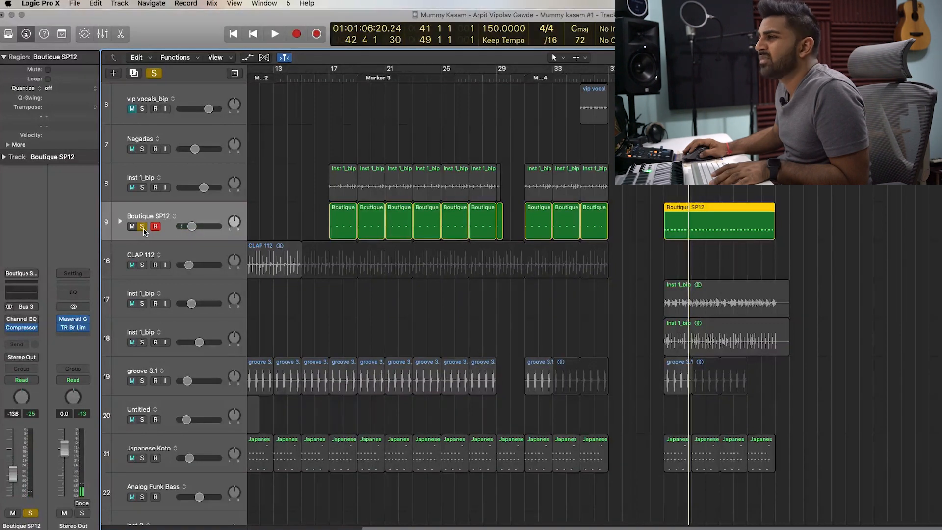
click(143, 226)
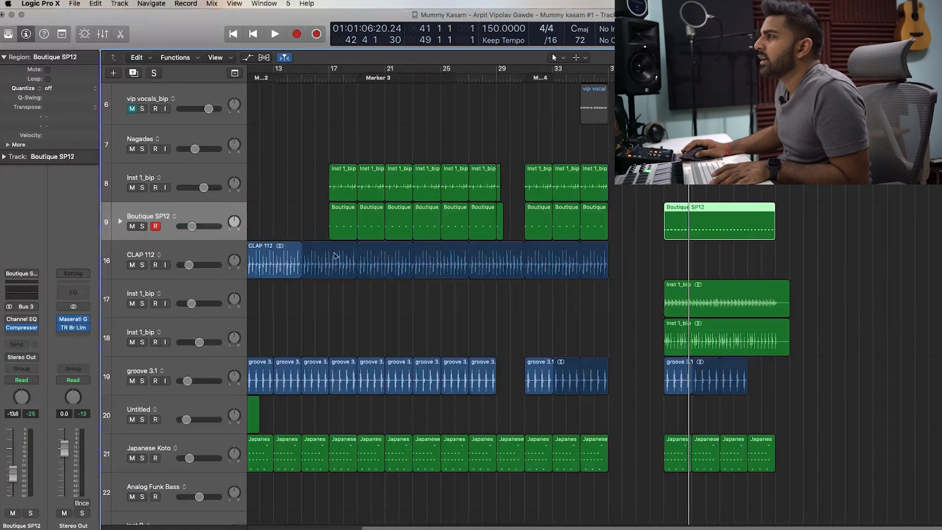
Audition the CLAP 112 track in solo from bar 25 and turn its solo off.
click(143, 264)
click(446, 75)
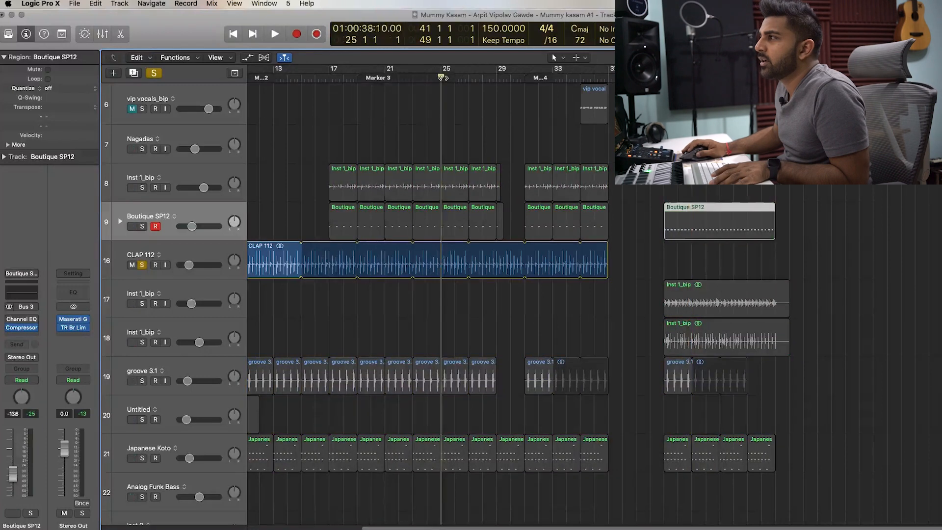
key(space)
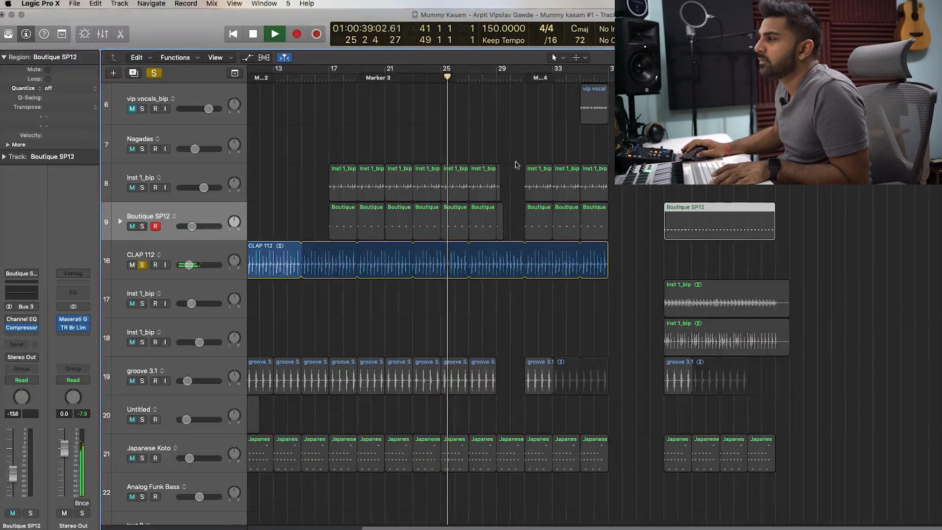
key(space)
click(142, 265)
Play all tracks from bar 41, and audition the Inst 1_bip track 17 in solo.
scroll(246, 275, down, 4)
click(661, 74)
key(space)
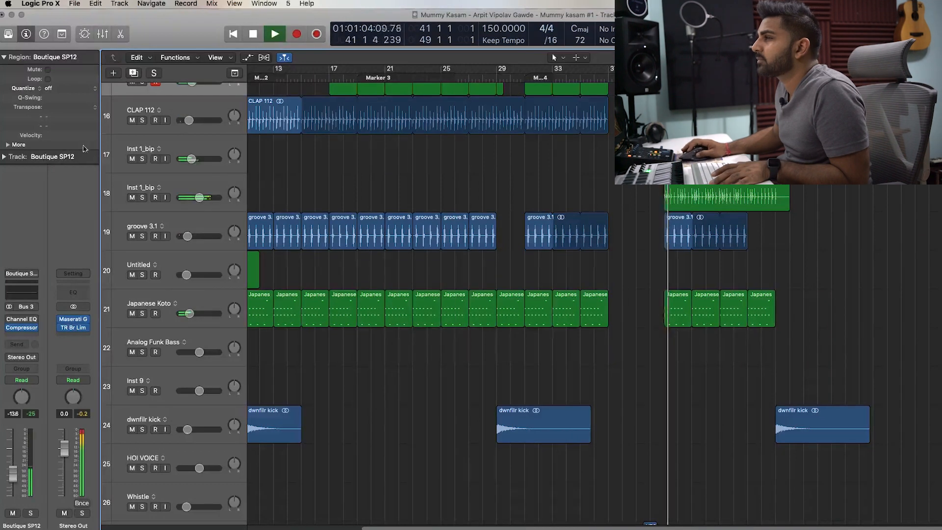
key(space)
click(143, 160)
key(space)
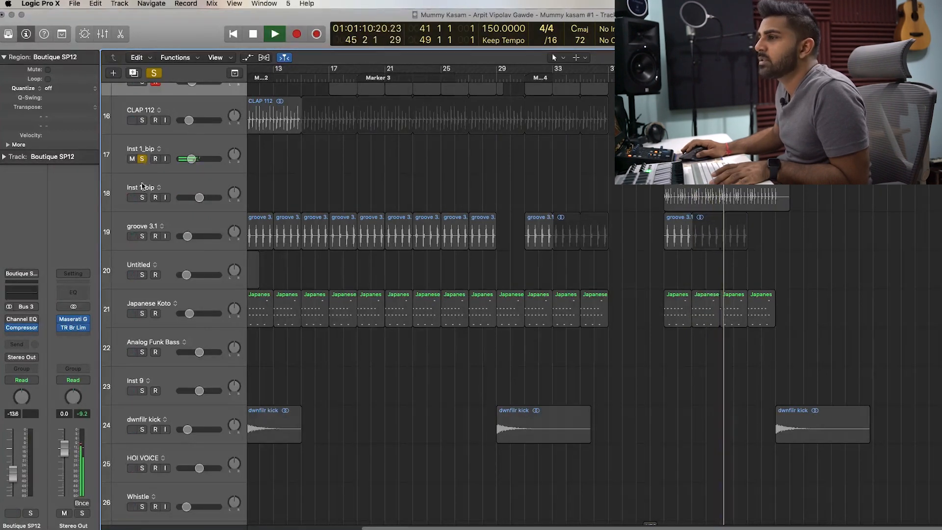
Switch the solo to Inst 1_bip track 18, replay it from bar 41, and turn its solo off.
click(143, 198)
click(143, 159)
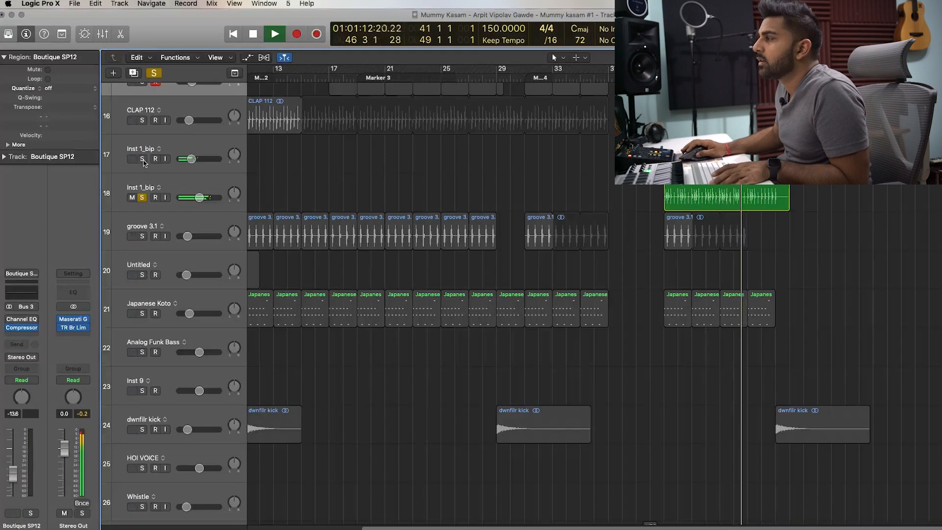
key(space)
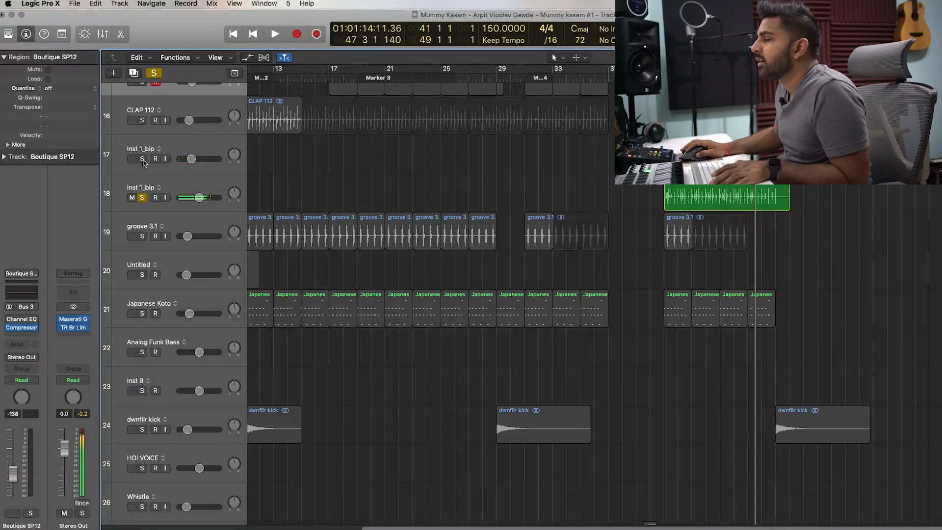
key(z)
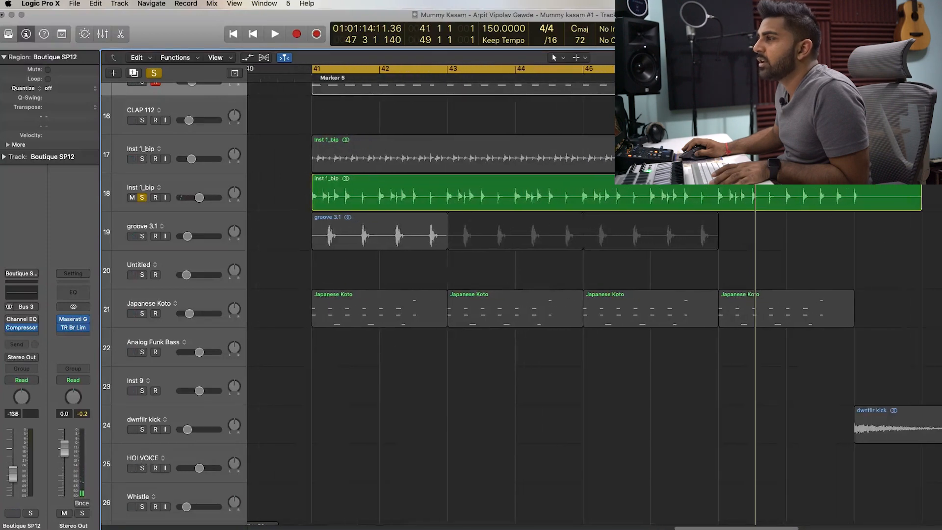
drag(330, 82, 310, 79)
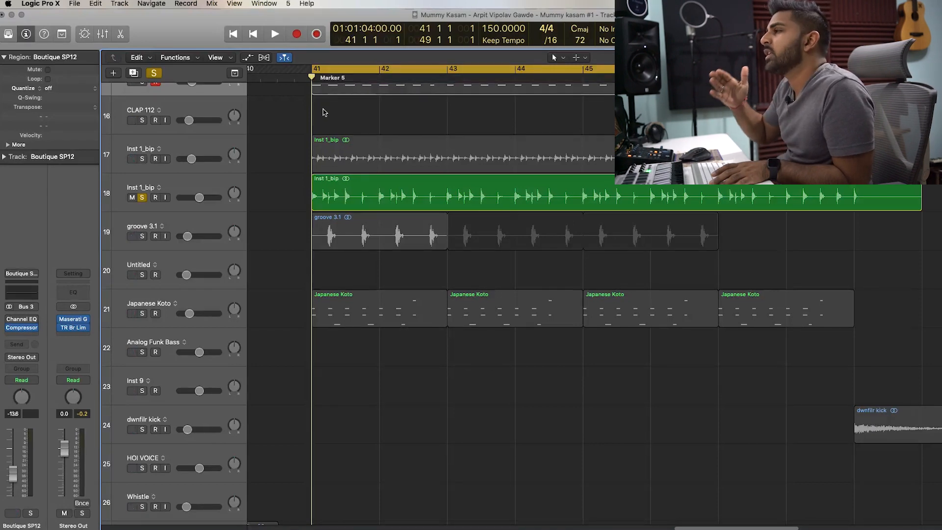
key(space)
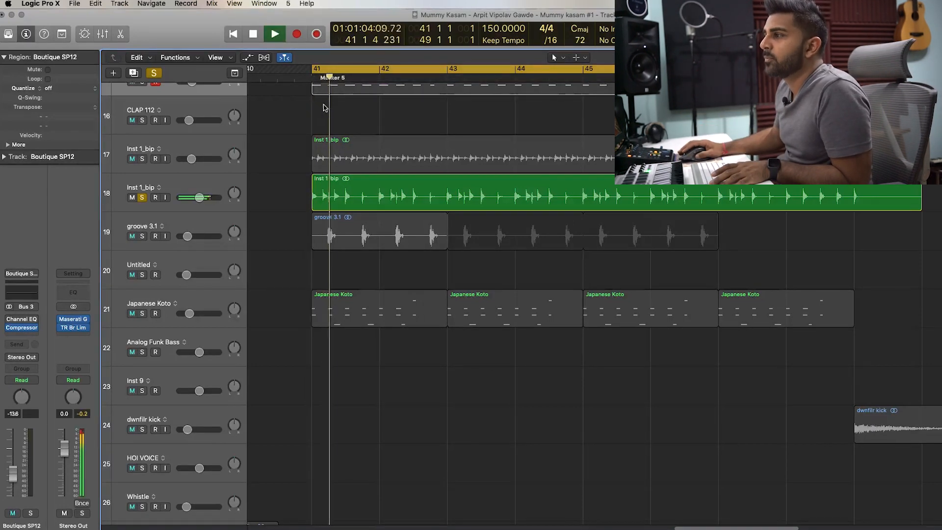
scroll(231, 147, down, 1)
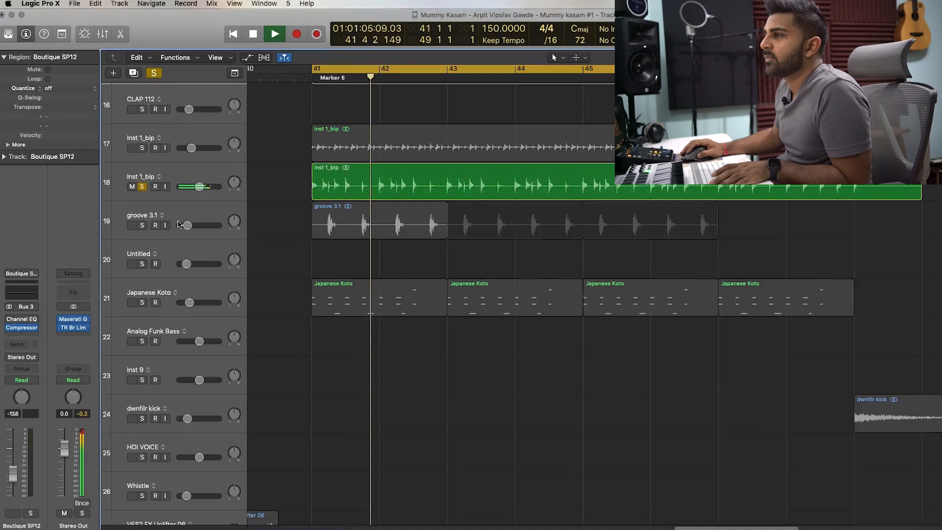
click(142, 186)
Audition the groove 3.1 track in solo and turn its solo off.
click(142, 225)
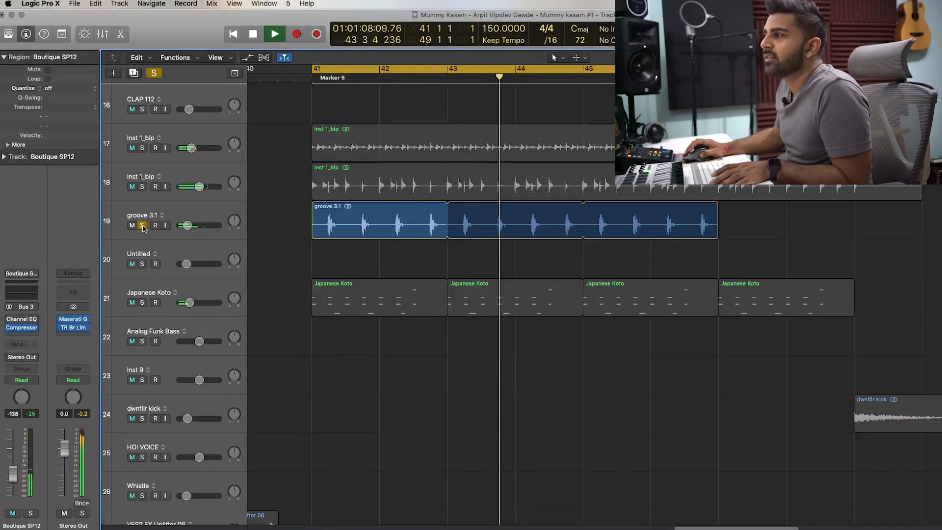
key(space)
click(142, 225)
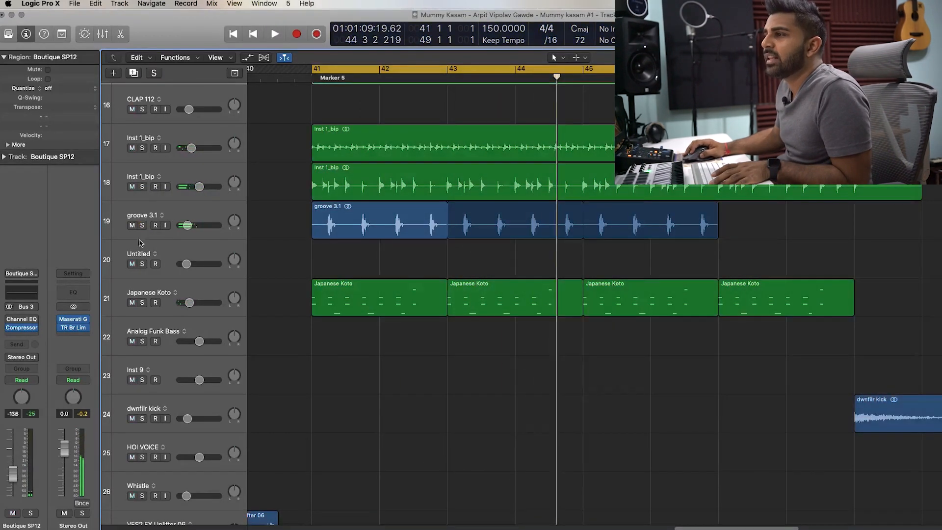
Audition the Japanese Koto track in solo from bar 41 and turn its solo off.
click(142, 302)
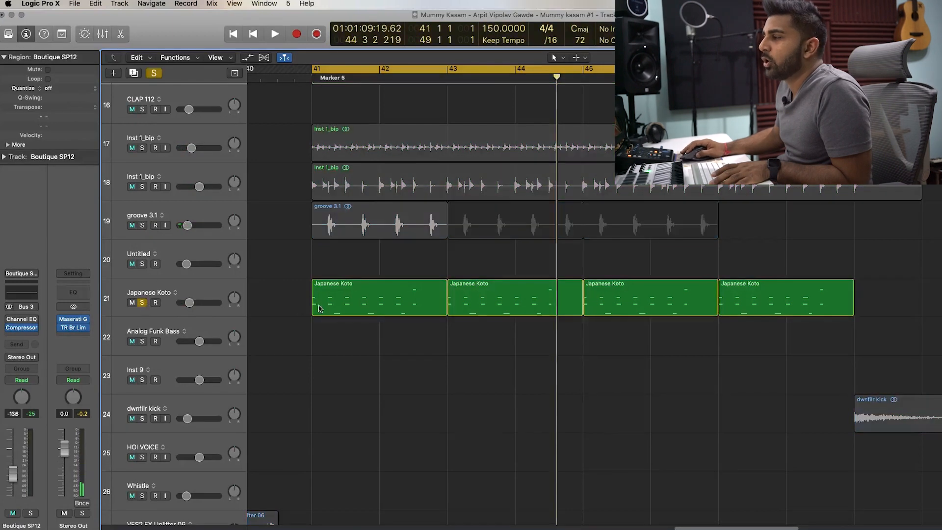
scroll(451, 371, left, 5)
click(158, 293)
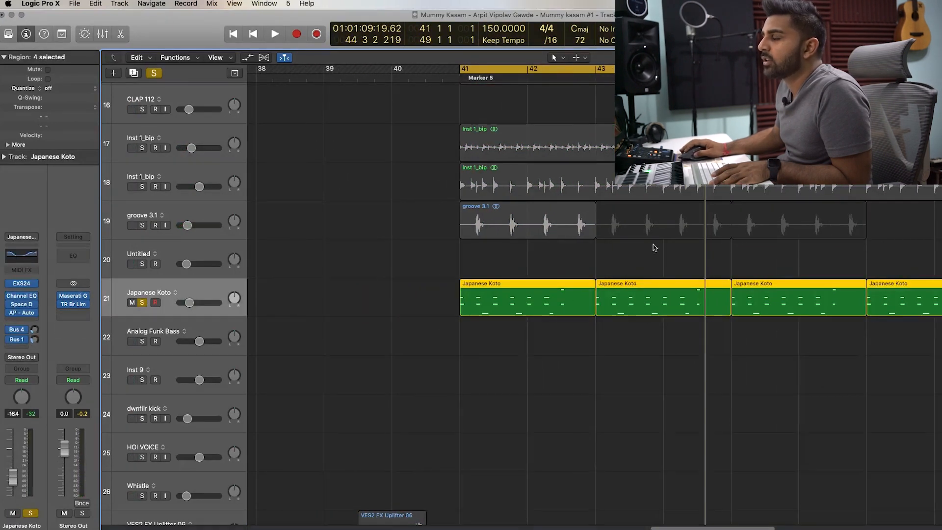
key(shift+space)
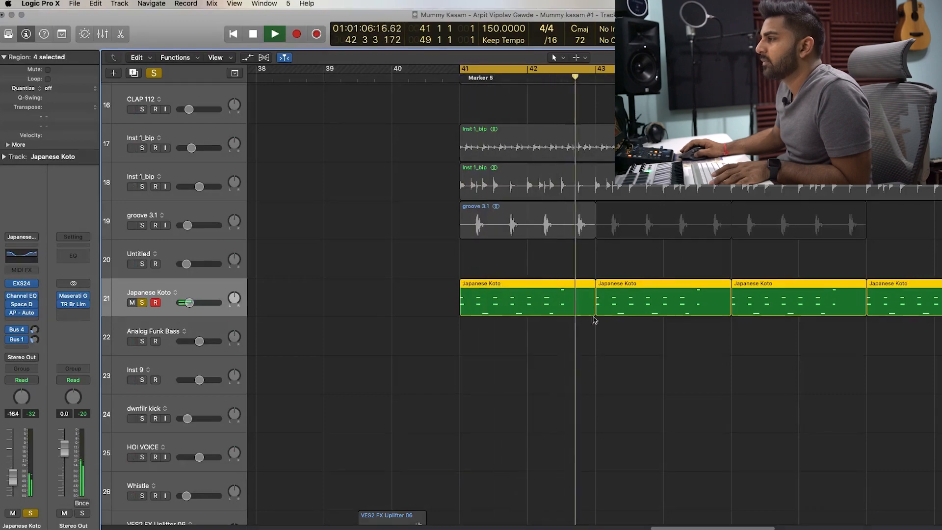
key(space)
click(142, 302)
Audition the groove 2.1 track in solo from bar 41, and switch the solo to the KICK track.
scroll(142, 308, down, 8)
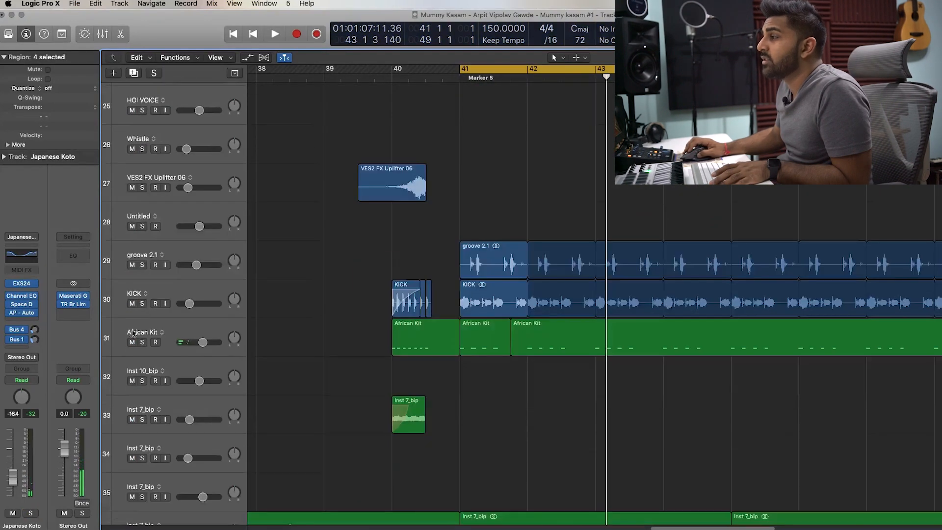
click(143, 265)
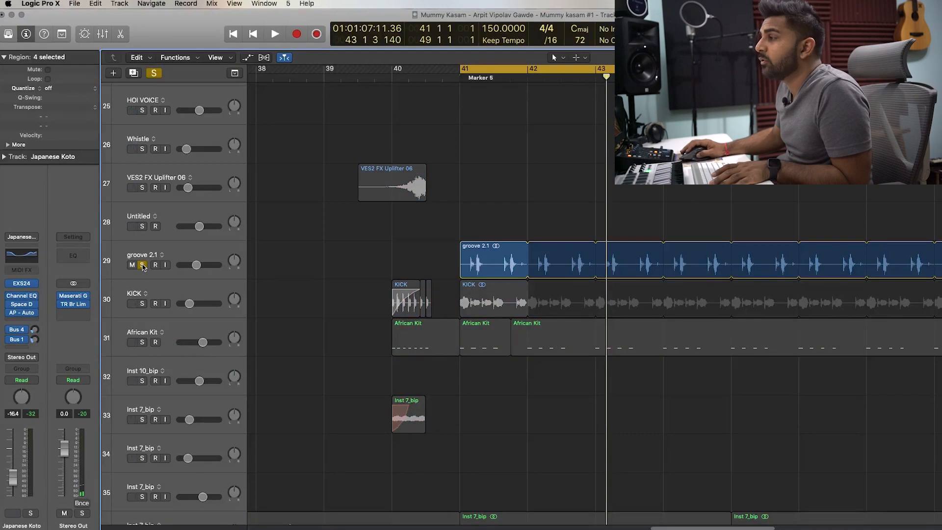
key(space)
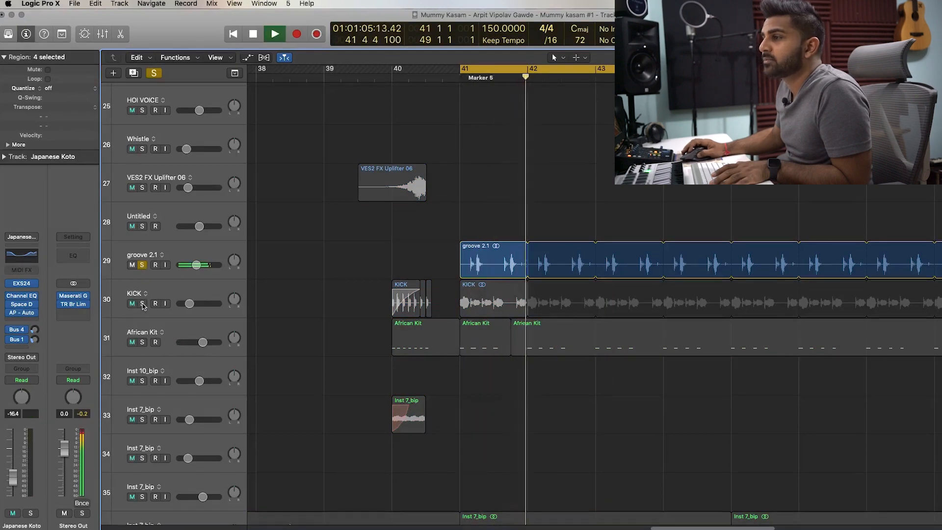
click(142, 304)
click(143, 265)
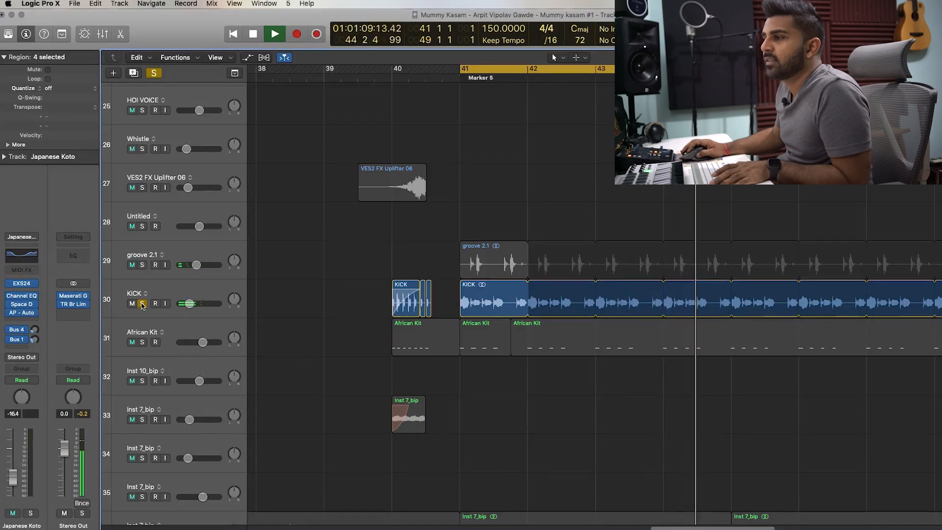
Audition the African Kit track during solo playback, stop playback, and turn its solo off.
click(142, 342)
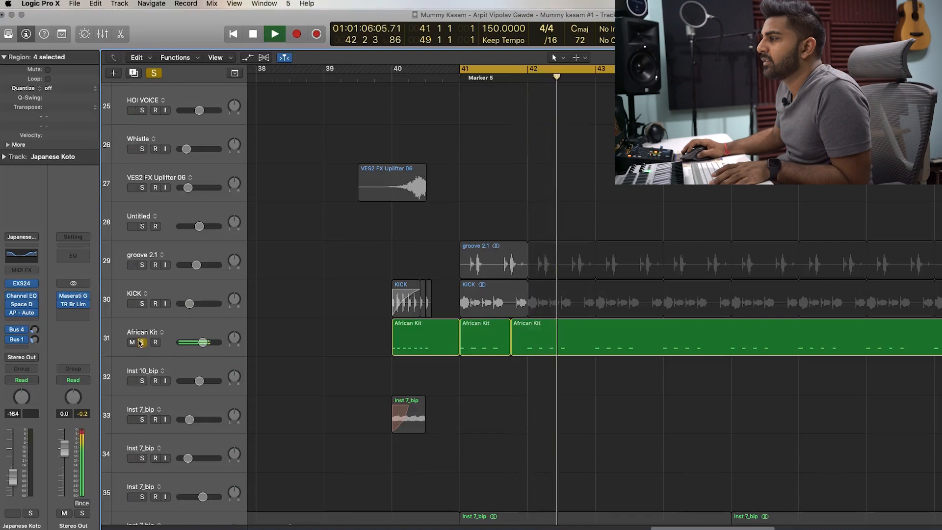
key(space)
click(142, 342)
Audition the Inst 7_bip track 36 in solo from bar 41 and select that track.
scroll(147, 345, down, 3)
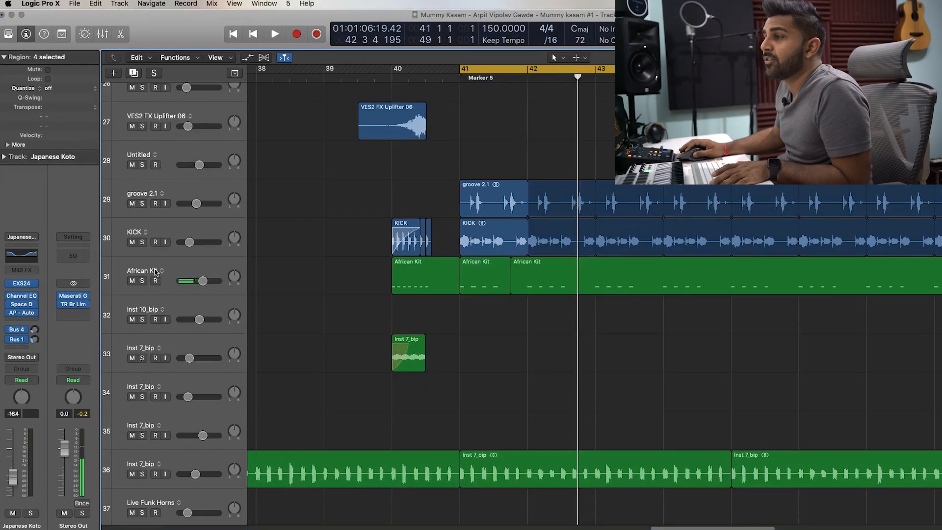
click(155, 273)
scroll(160, 384, down, 5)
click(141, 357)
key(space)
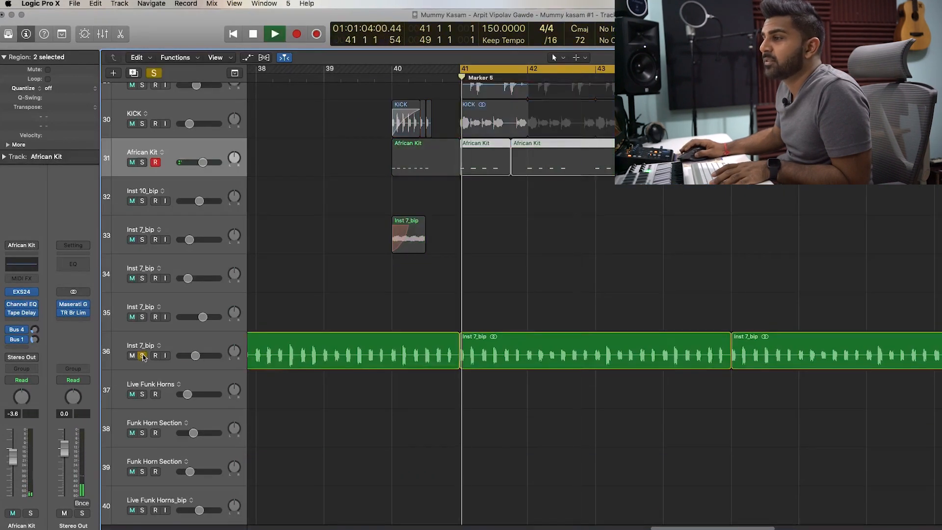
click(160, 346)
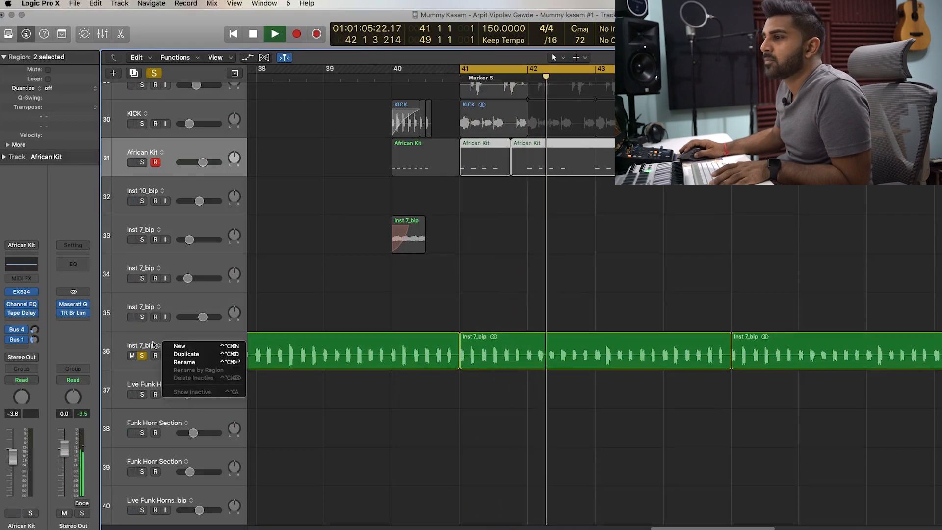
click(134, 346)
key(space)
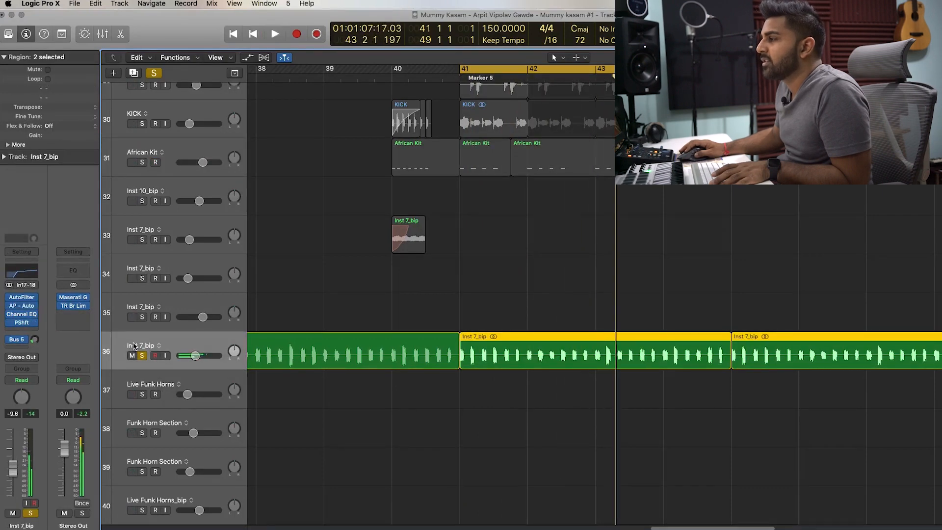
Switch the solo to the Inst 13_bip_1 track, play it from bar 41, and turn its solo off.
scroll(139, 359, down, 1)
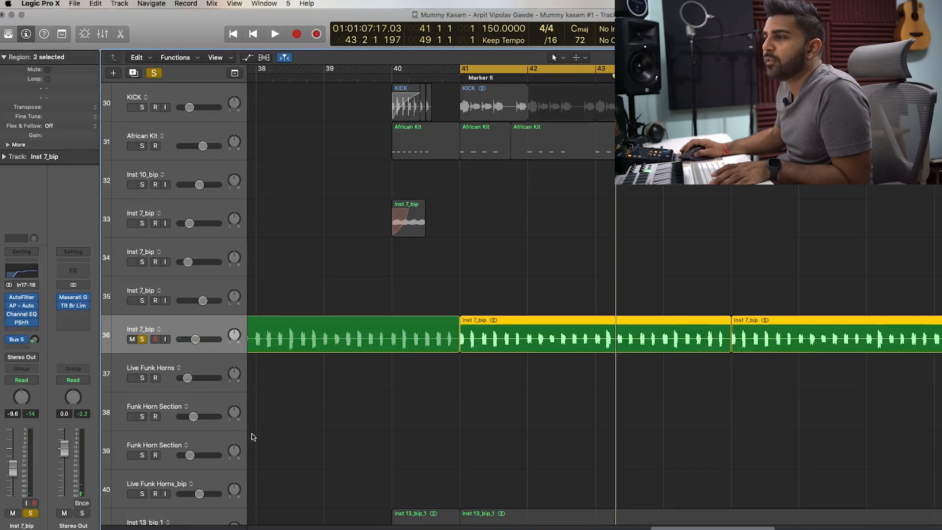
scroll(178, 373, down, 5)
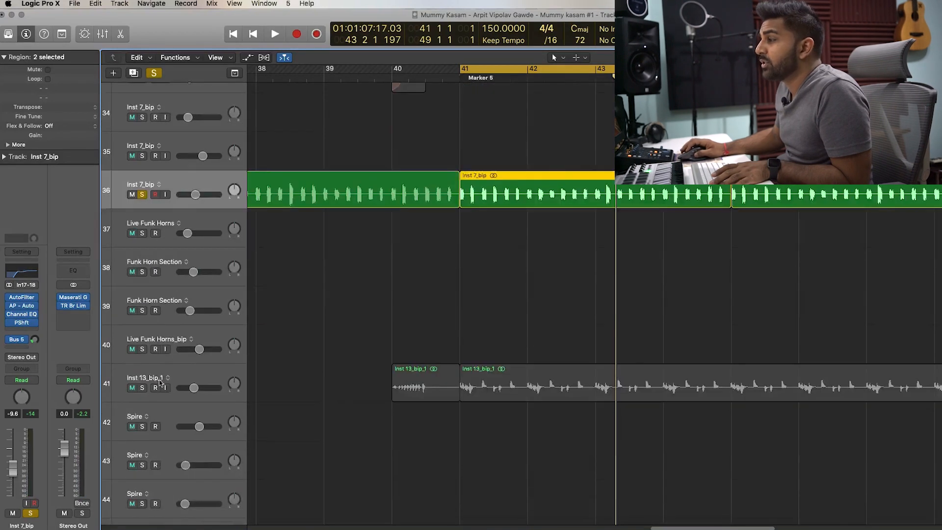
click(142, 388)
key(space)
click(142, 195)
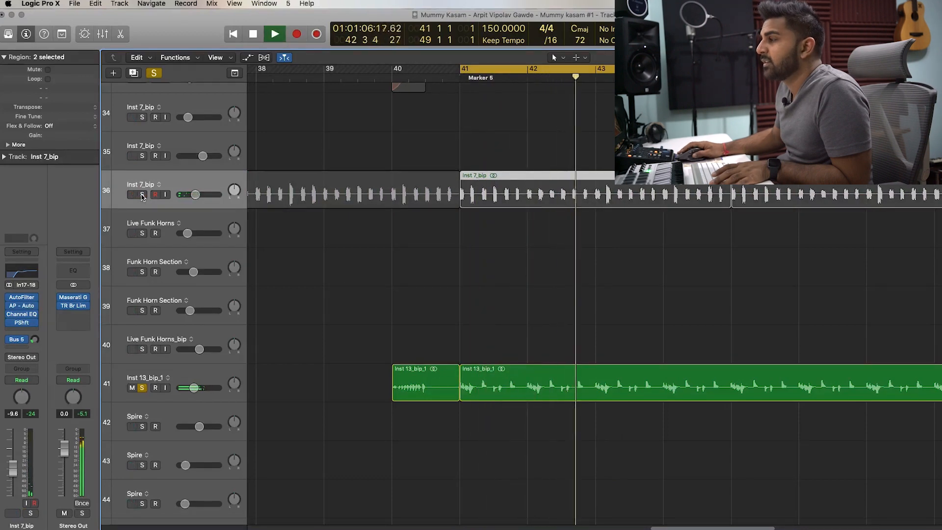
key(space)
scroll(166, 298, down, 3)
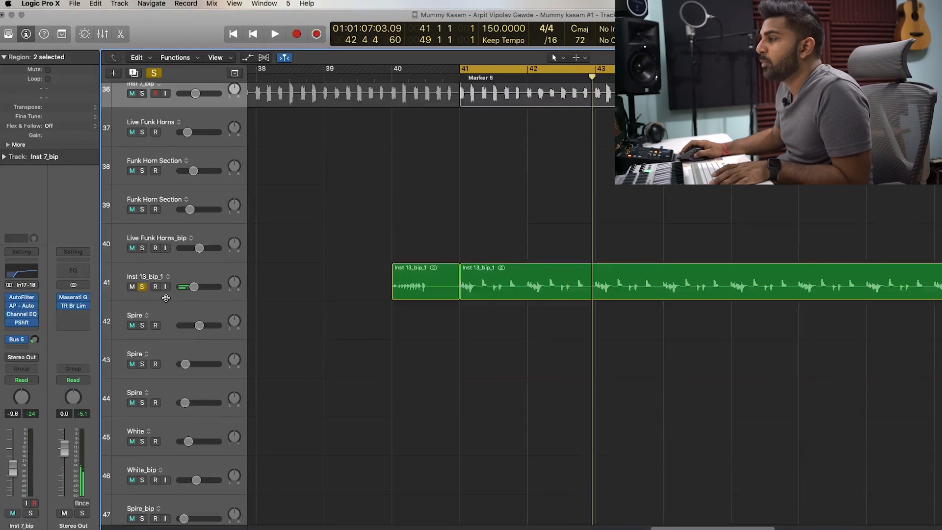
scroll(164, 299, down, 1)
click(143, 269)
Audition the 808 track in solo from bar 41, and add the Untitled track 56 to the solo.
scroll(162, 304, down, 10)
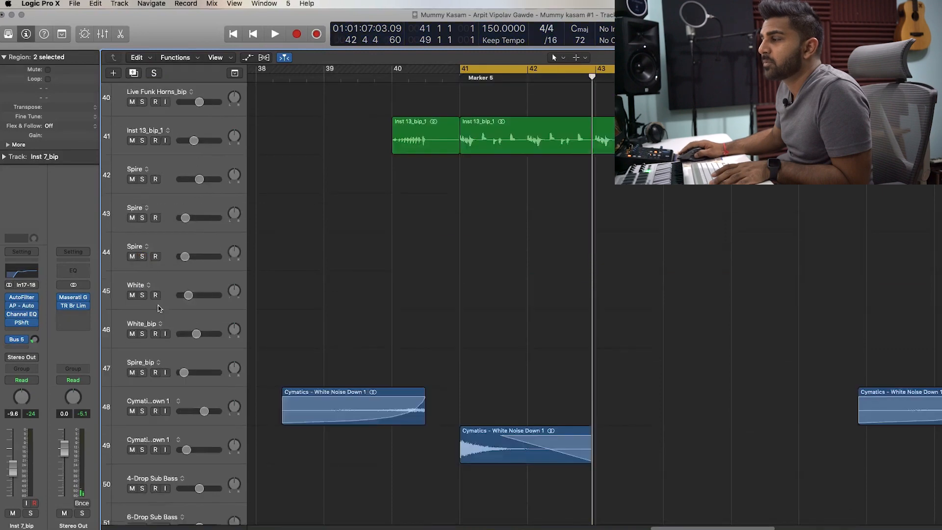
scroll(158, 321, down, 4)
click(142, 271)
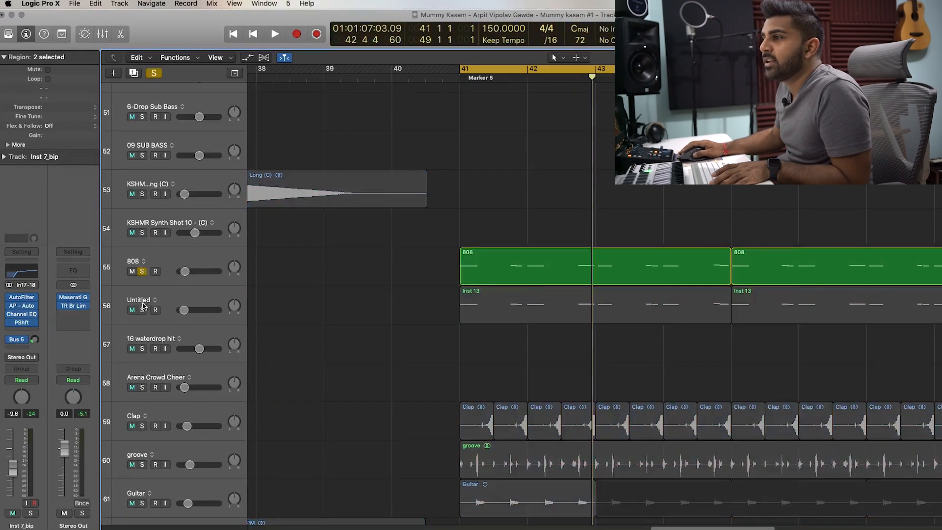
key(space)
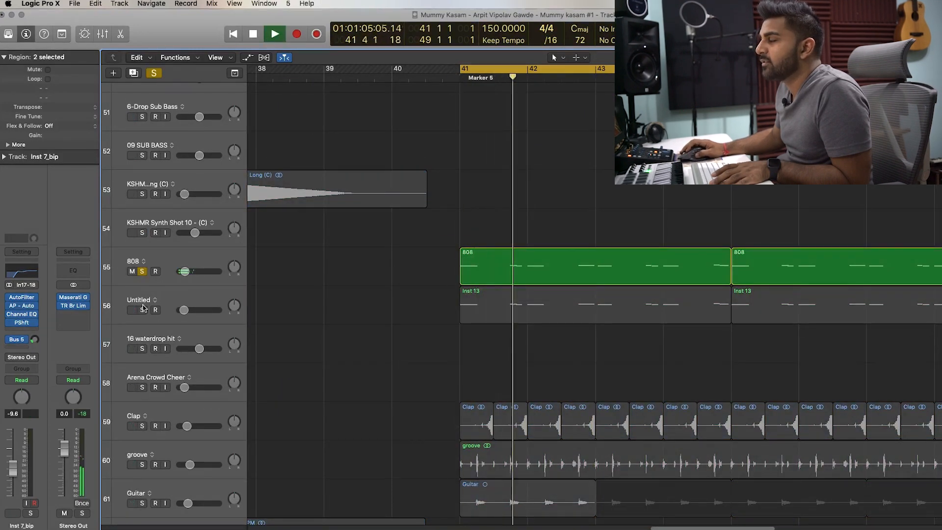
click(143, 311)
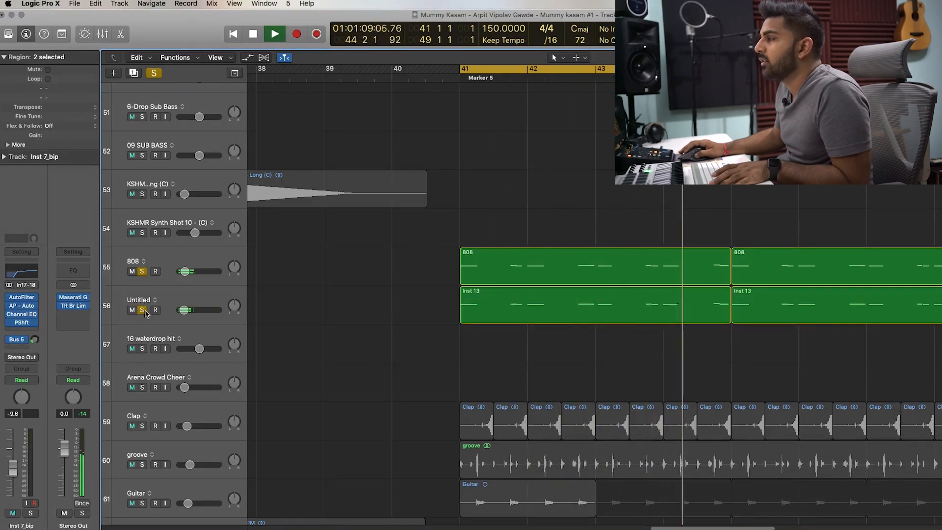
Add the Clap and groove tracks to the soloed bass playback, stop playback, and clear the solos on all four tracks.
scroll(162, 295, down, 2)
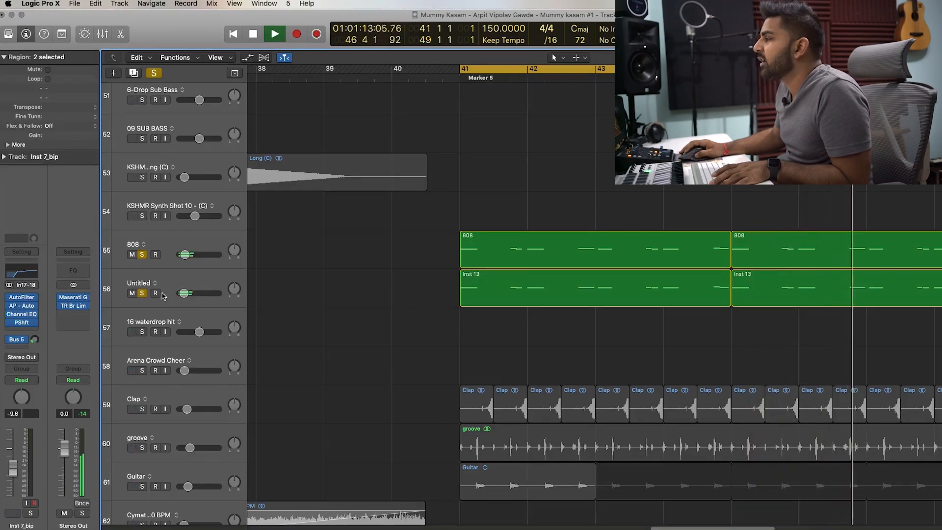
click(143, 409)
scroll(162, 392, down, 8)
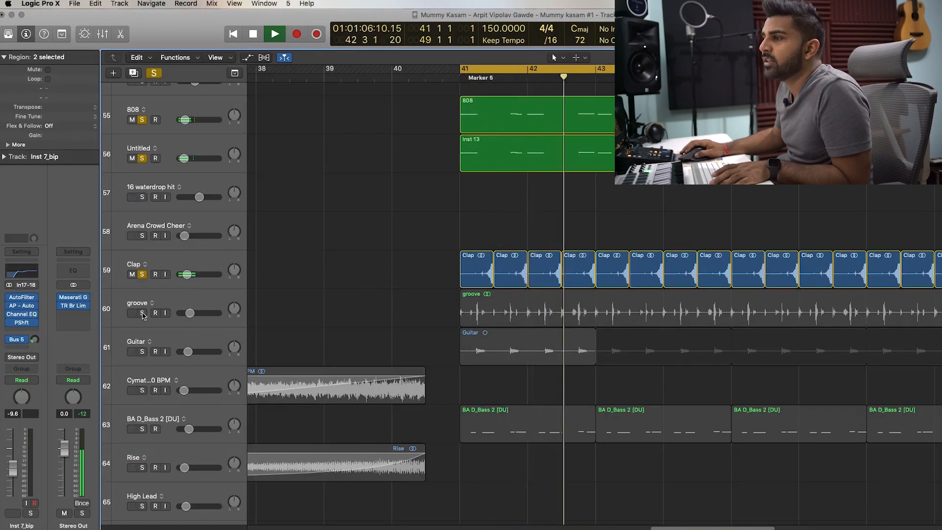
click(143, 314)
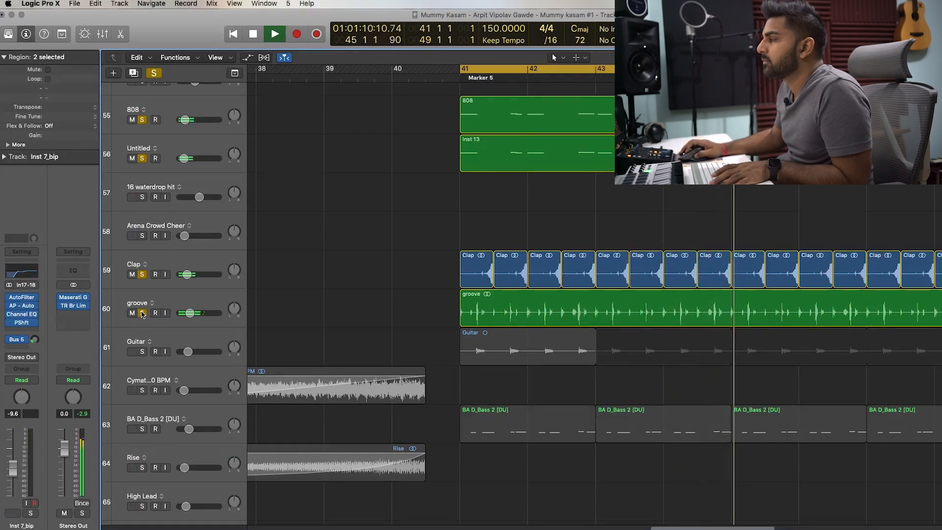
key(space)
drag(143, 314, 140, 119)
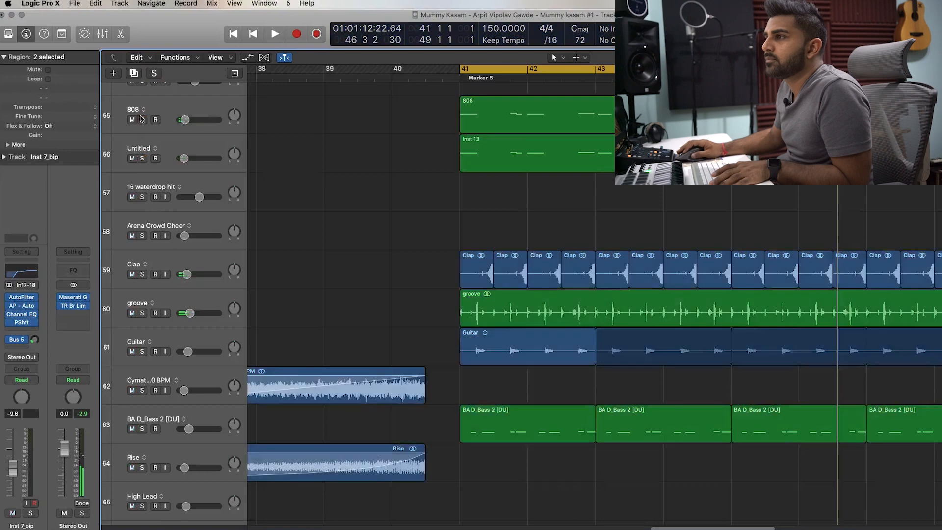
Audition the Guitar track in solo from bar 41 and turn its solo off.
scroll(141, 119, down, 5)
click(142, 155)
key(space)
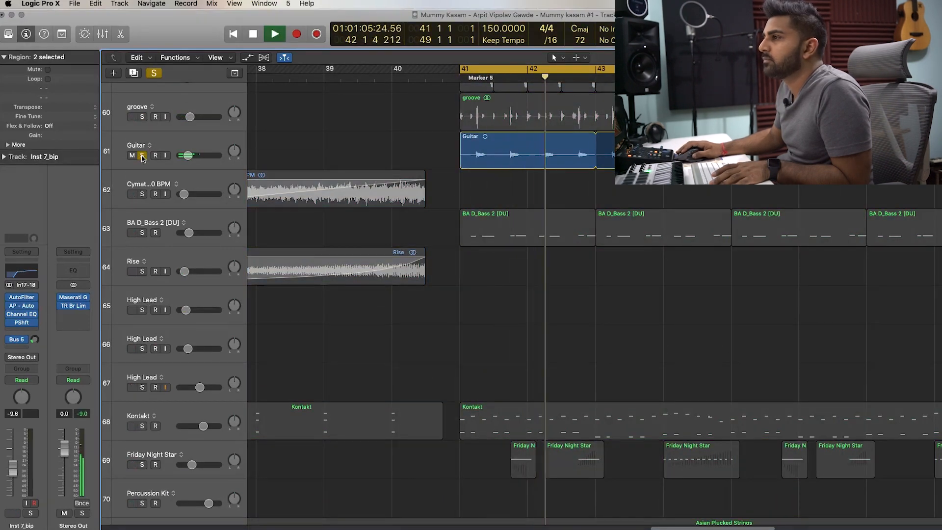
key(space)
click(142, 155)
Audition the BA D_Bass 2 [DU] track in solo from bar 41 and turn its solo off.
click(143, 233)
key(space)
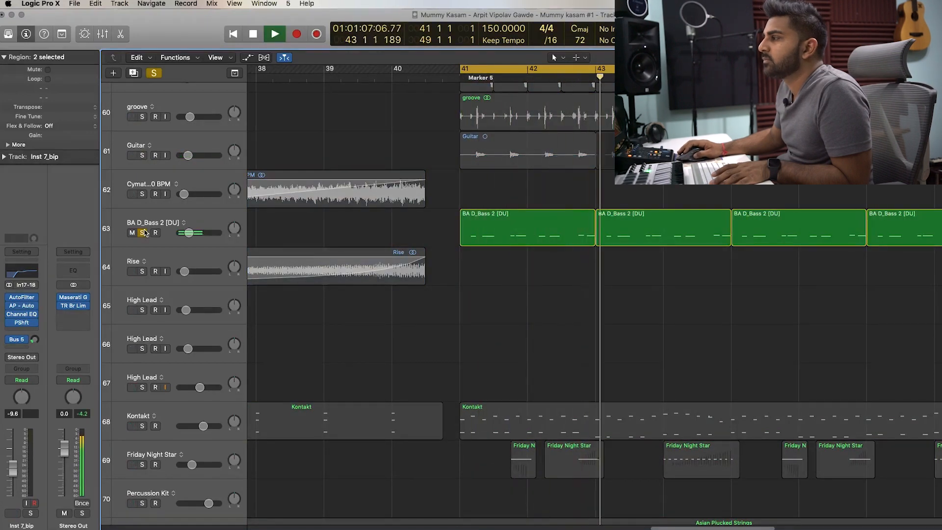
key(space)
click(143, 233)
Select and solo the Kontakt track, and play it twice from bar 41.
scroll(170, 290, down, 5)
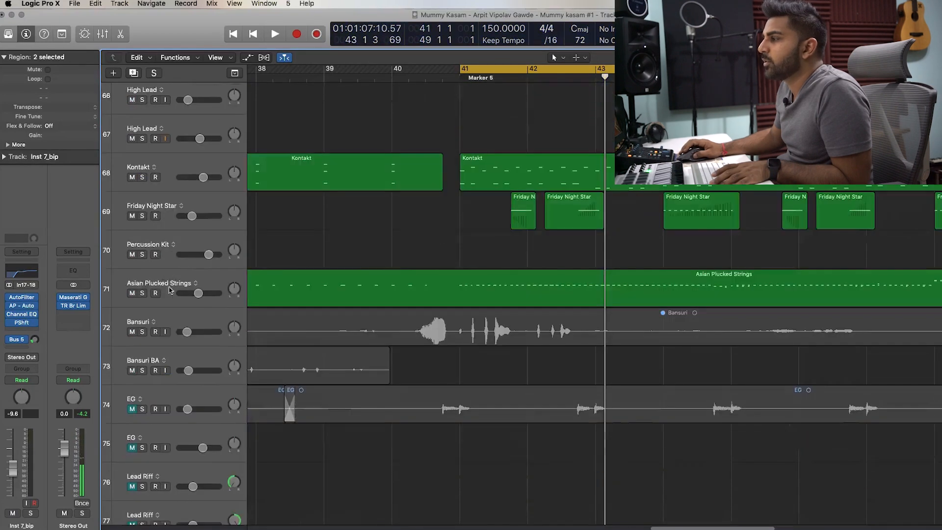
click(151, 168)
click(143, 177)
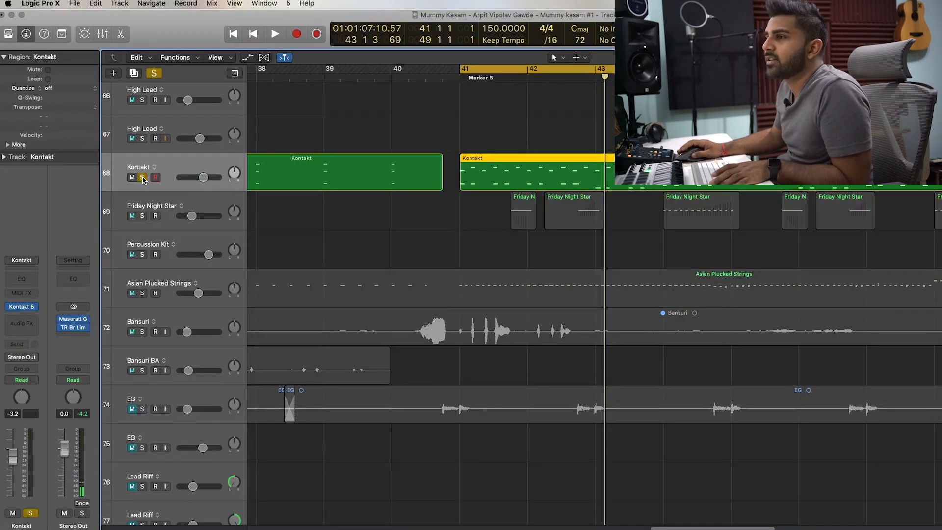
key(space)
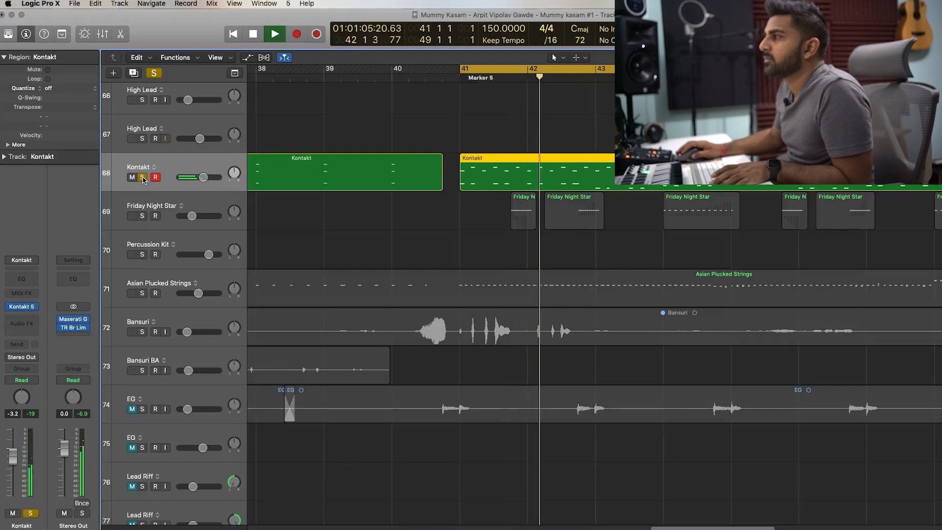
key(space)
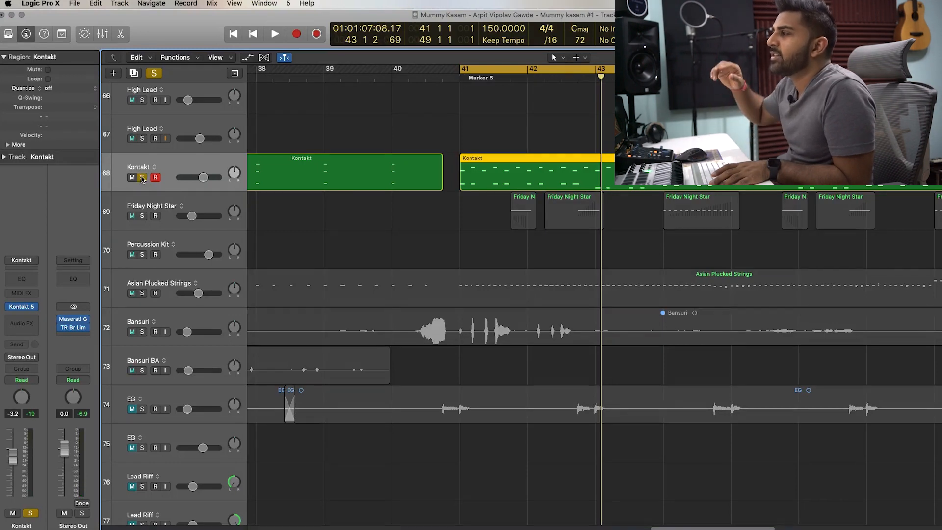
key(space)
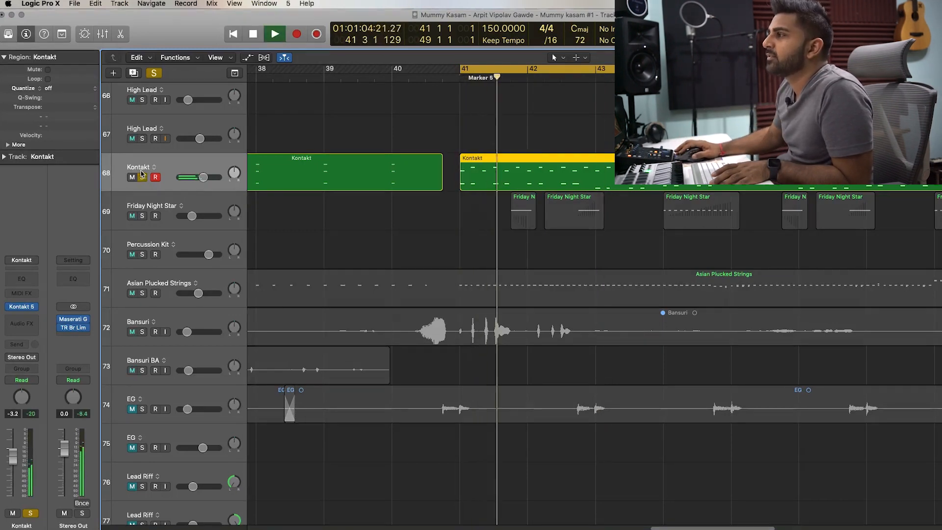
key(space)
Switch the solo from Kontakt to Friday Night Star, play it from bar 41, and turn its solo off.
click(143, 217)
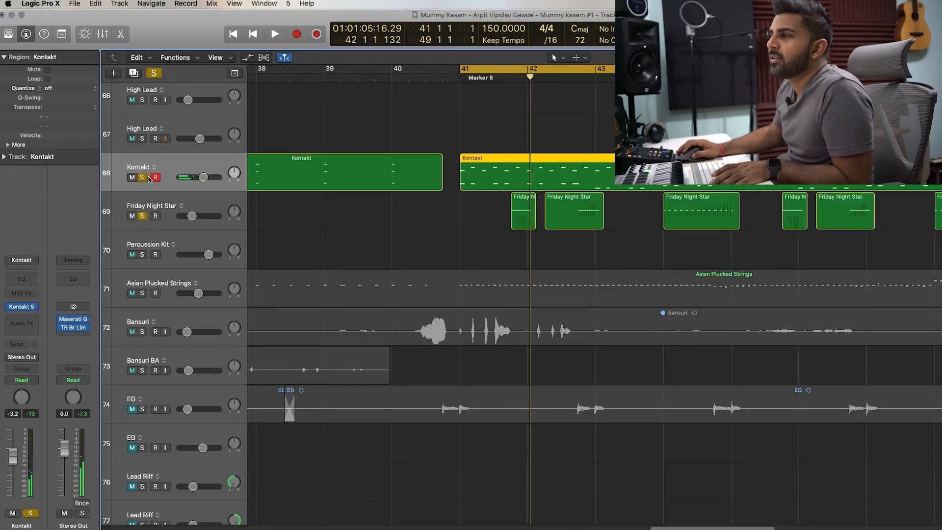
click(143, 177)
key(space)
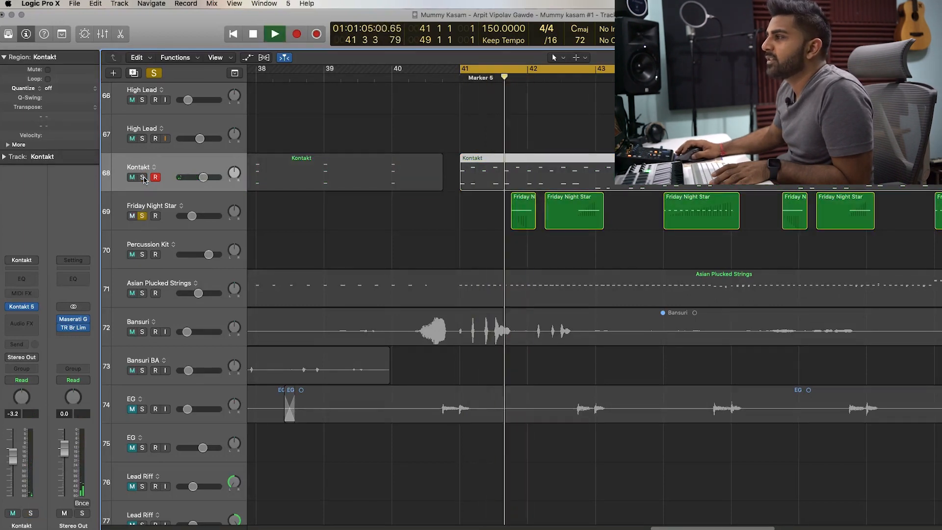
click(143, 217)
key(space)
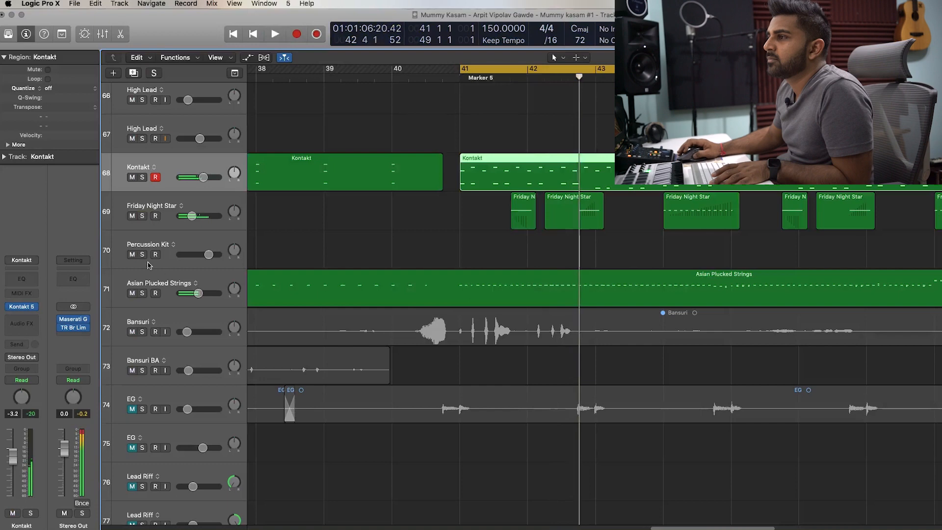
Solo and select the Asian Plucked Strings track, play it from bar 41, and turn its solo off.
click(143, 293)
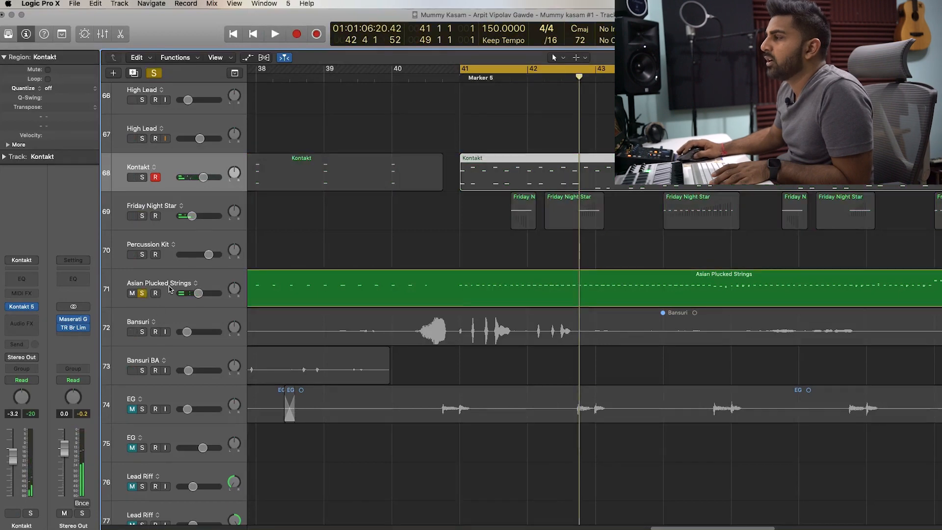
key(space)
click(167, 289)
scroll(155, 281, down, 1)
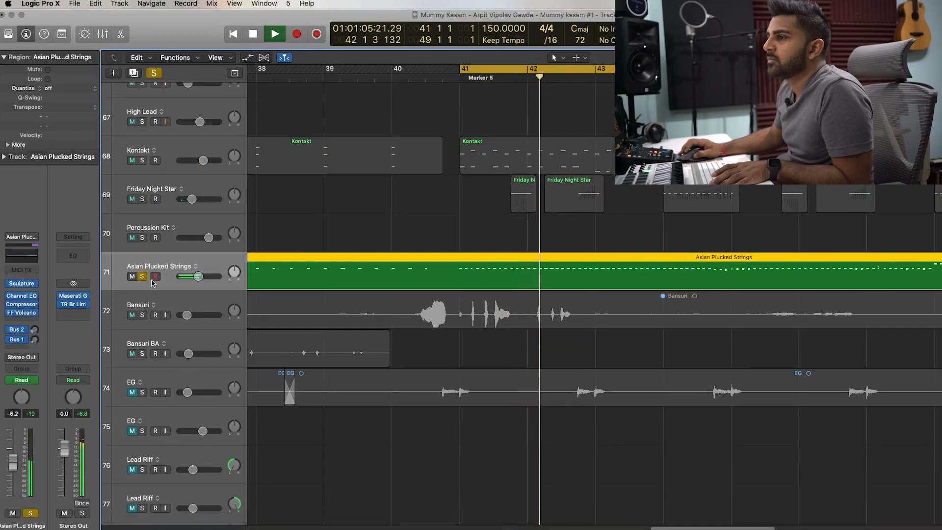
scroll(154, 282, down, 5)
key(space)
click(142, 149)
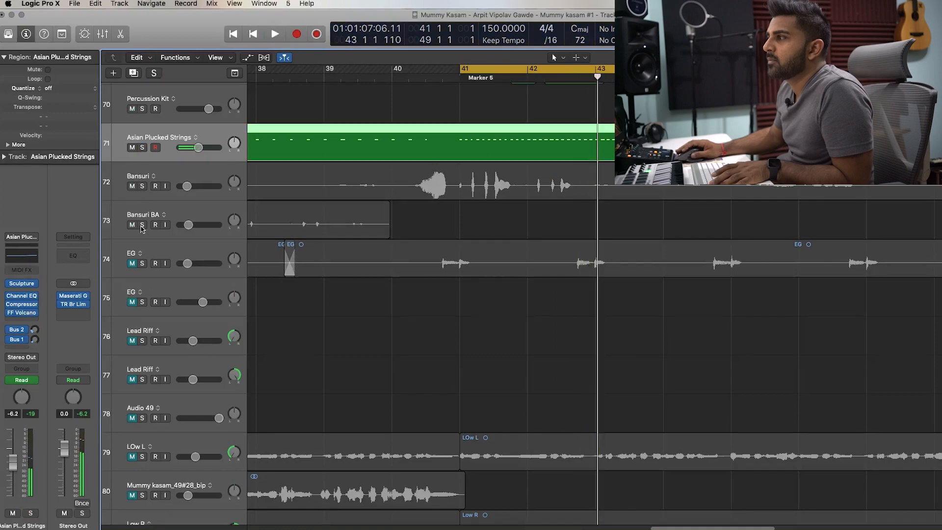
Shrink the timeline to an overview and play the full mix from near the start of the project.
scroll(140, 237, down, 3)
scroll(154, 255, up, 5)
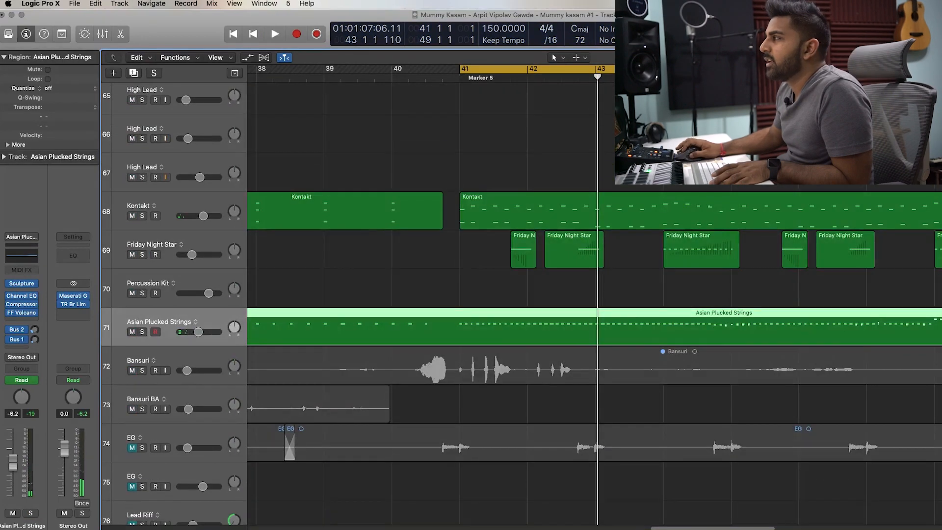
key(super+Left)
key(super+Left)
key(super+Left)
key(super+Left)
scroll(416, 193, left, 5)
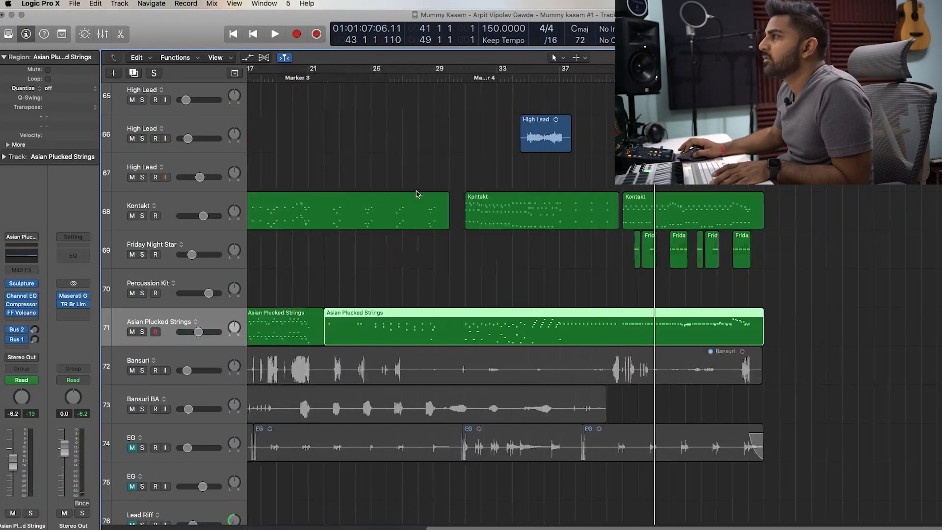
scroll(380, 191, left, 3)
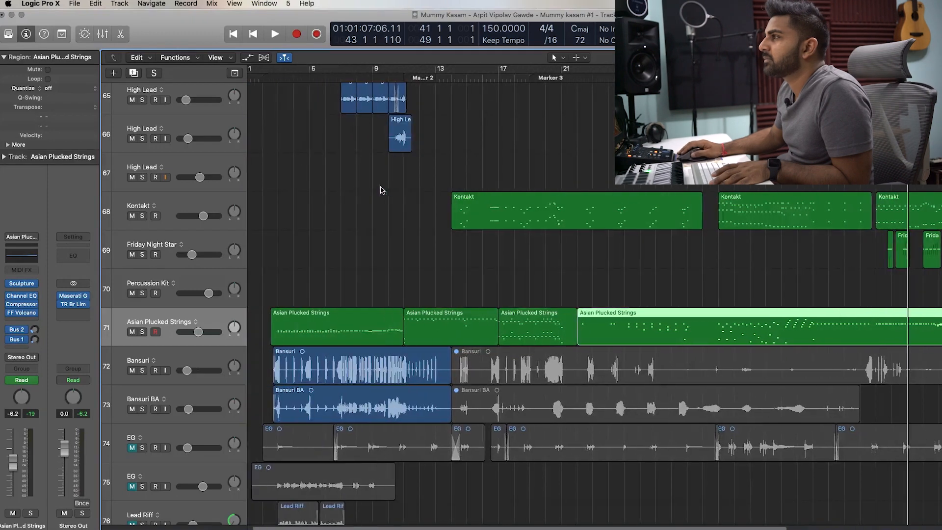
click(267, 77)
key(space)
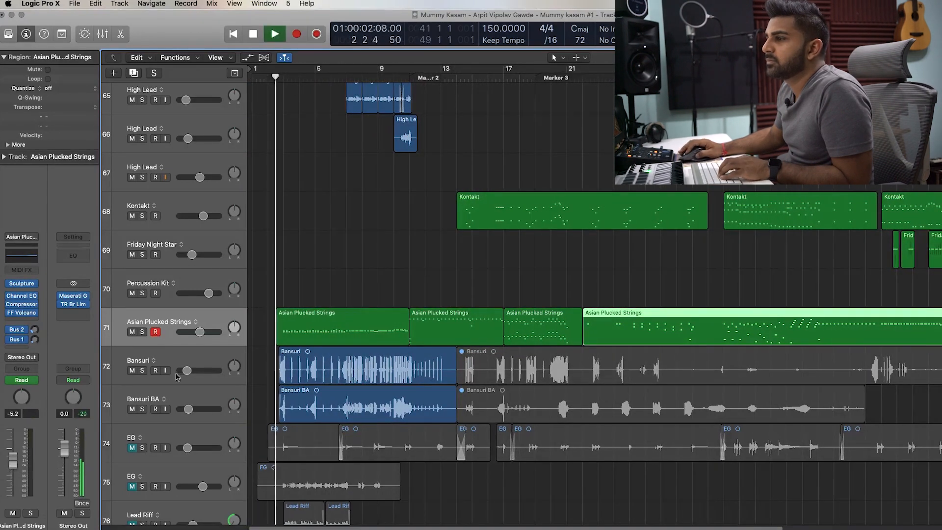
Audition the Bansuri and Bansuri BA tracks together in solo in the opening section and turn their solos off.
click(142, 370)
click(142, 409)
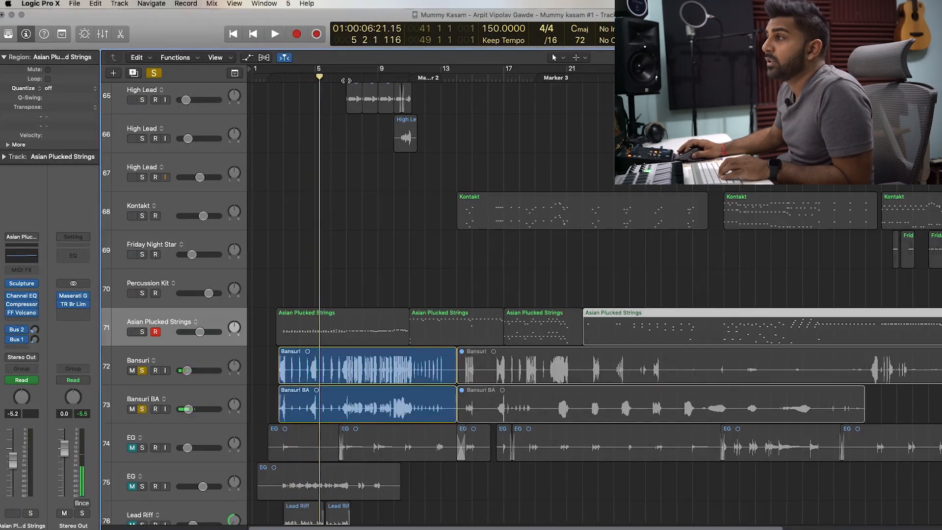
key(space)
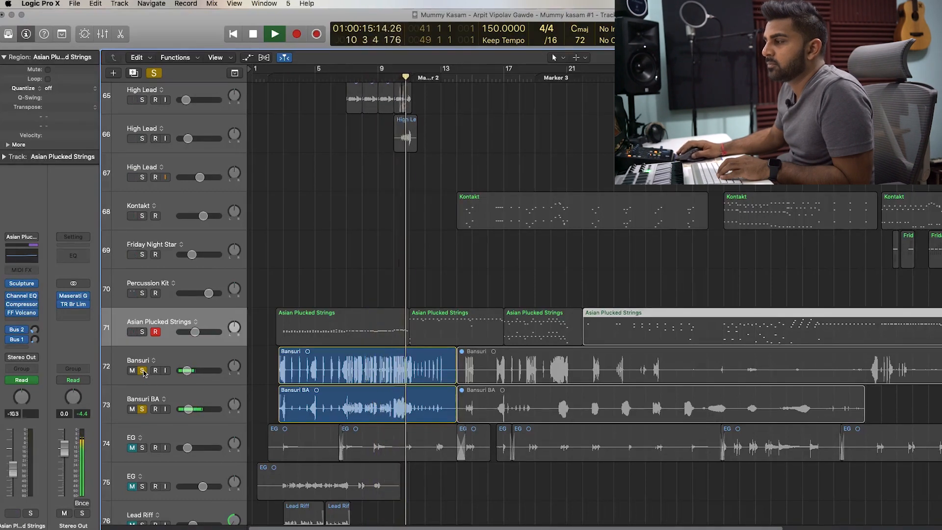
key(space)
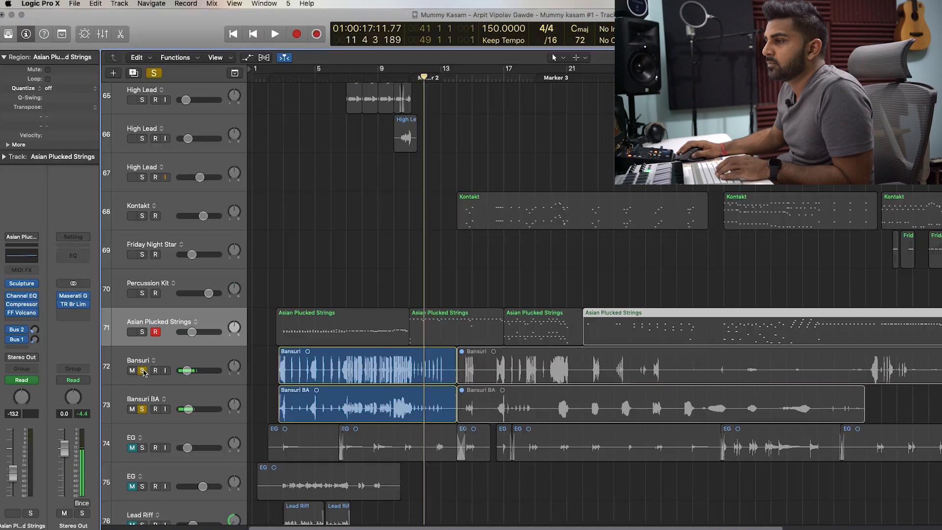
click(144, 372)
Set the cycle range to start at bar 7 and end at bar 11, over the first High Lead regions.
scroll(199, 392, down, 15)
scroll(199, 397, down, 3)
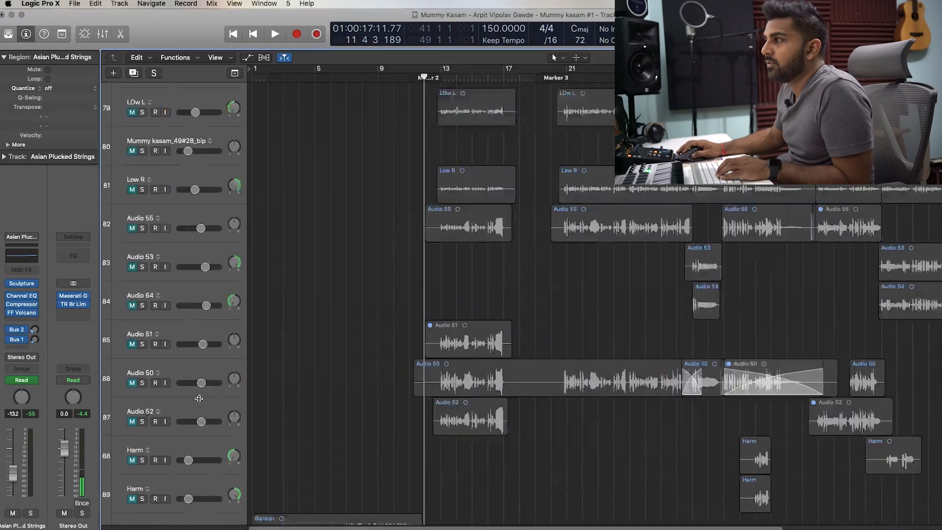
scroll(200, 396, up, 20)
scroll(201, 397, down, 5)
scroll(202, 396, up, 5)
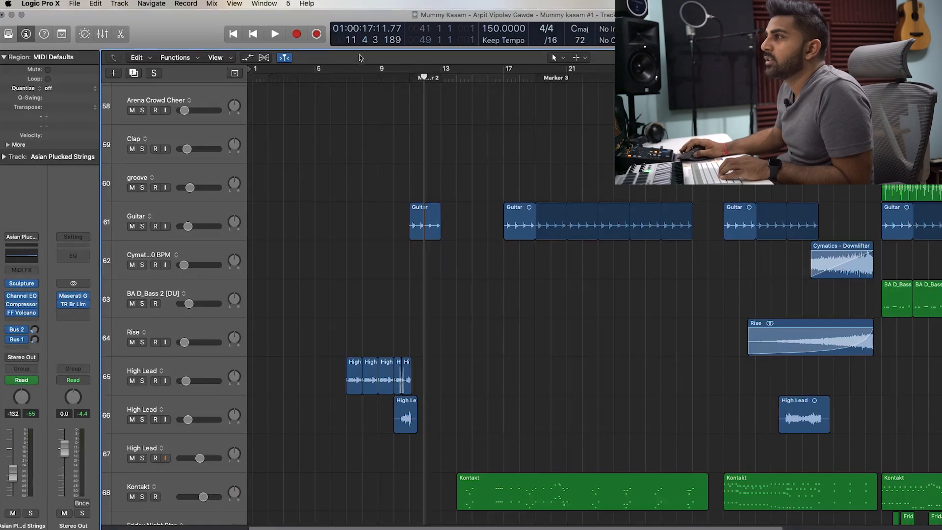
drag(357, 73, 416, 81)
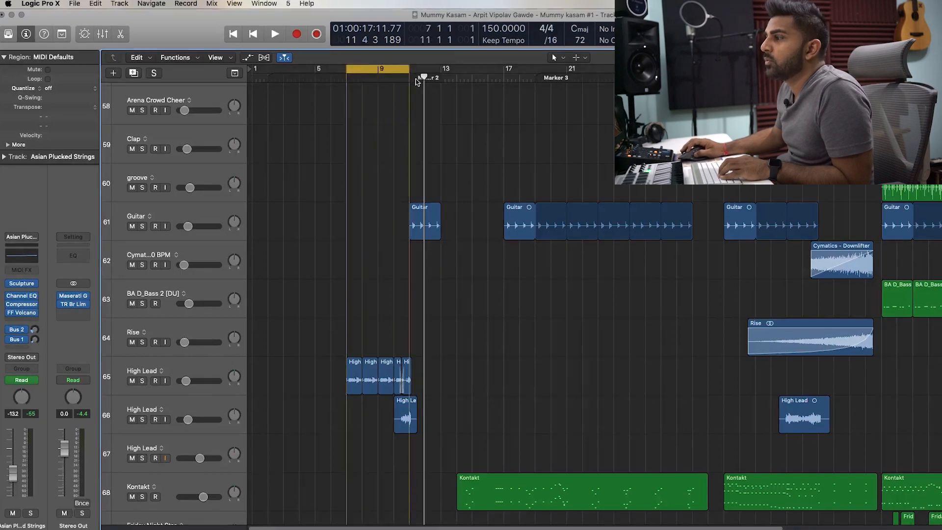
Audition High Lead track 65 in solo from bar 7 and turn its solo off.
click(142, 382)
key(space)
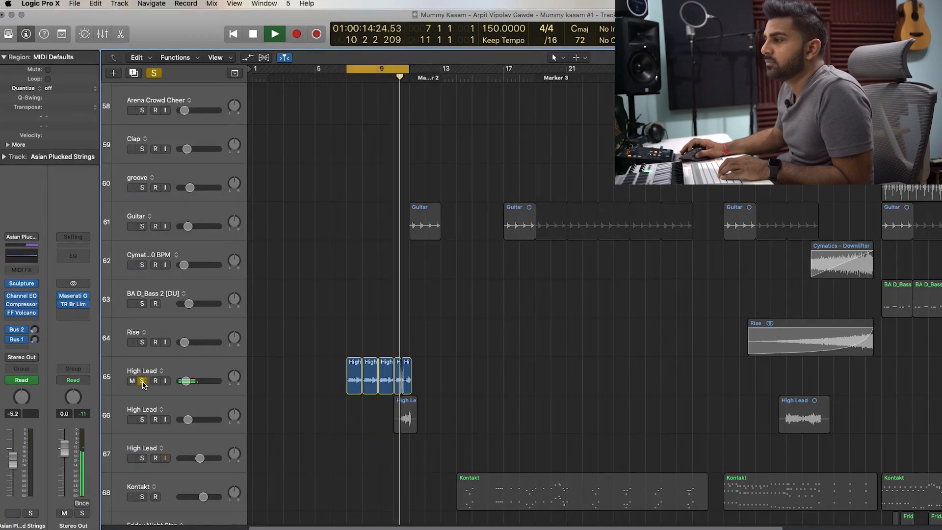
key(space)
click(141, 381)
Play the full mix from about bar 7 without any solo and locate the horn tracks.
key(space)
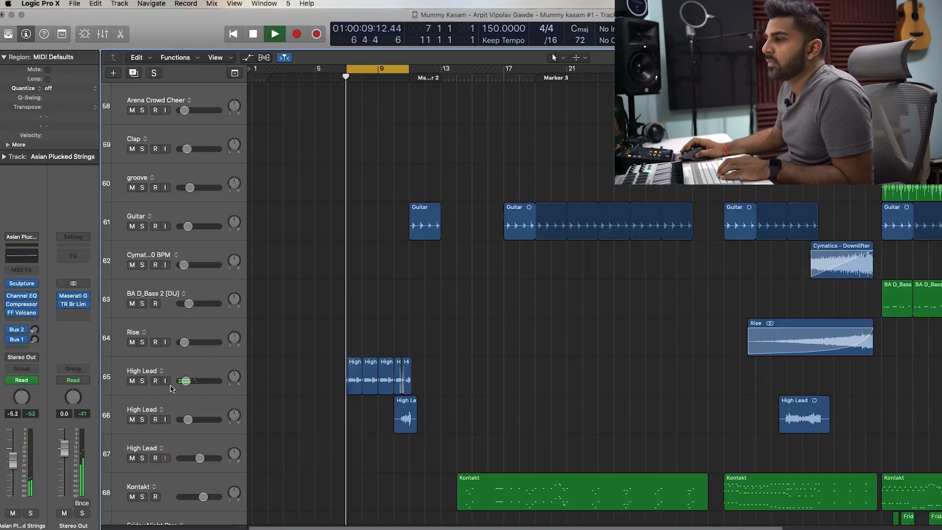
scroll(343, 374, up, 8)
scroll(355, 374, up, 15)
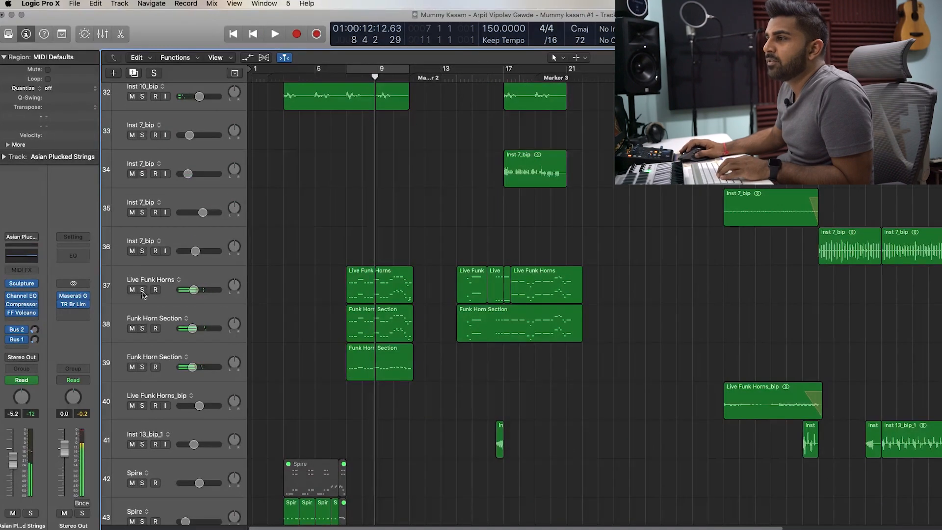
Audition the Live Funk Horns and both Funk Horn Section tracks together in solo from bar 7 and turn their solos off.
drag(143, 293, 142, 367)
scroll(461, 353, up, 1)
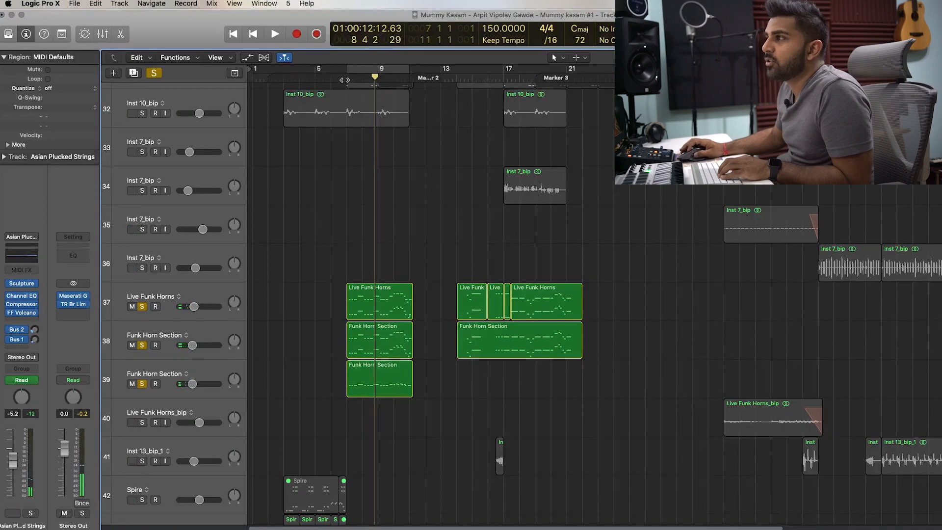
key(space)
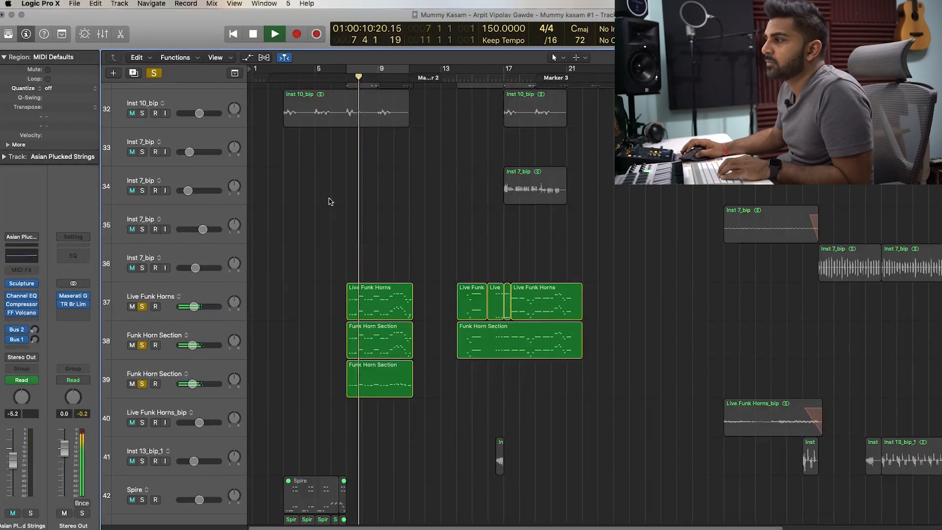
scroll(338, 197, up, 8)
scroll(337, 197, down, 11)
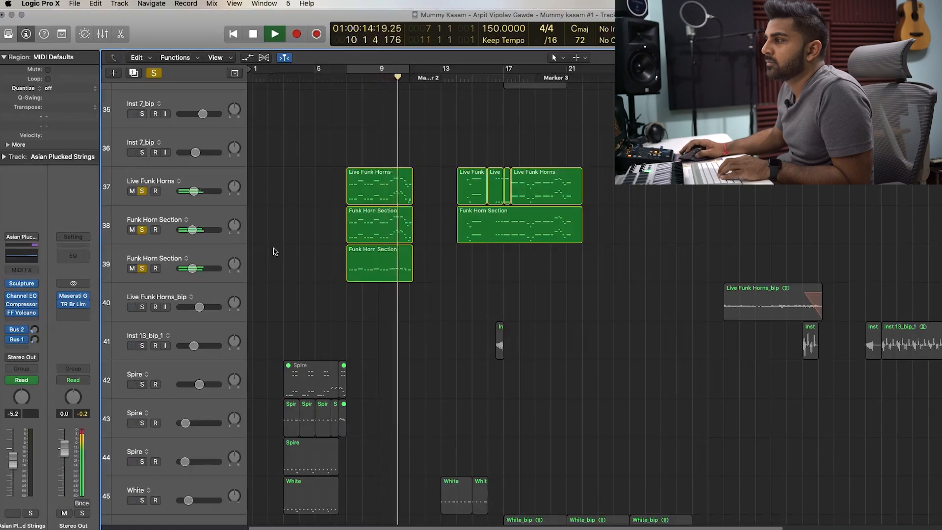
key(space)
drag(142, 190, 139, 261)
click(142, 268)
From the project start, audition Spire tracks 43 and 44 and the White track one after another in solo, ending with no solo.
scroll(211, 196, down, 5)
key(Return)
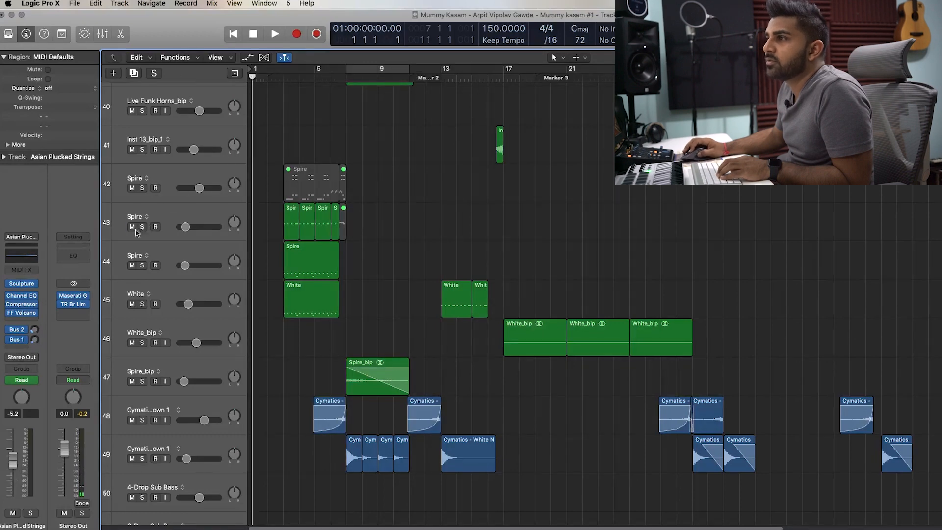
click(142, 227)
key(space)
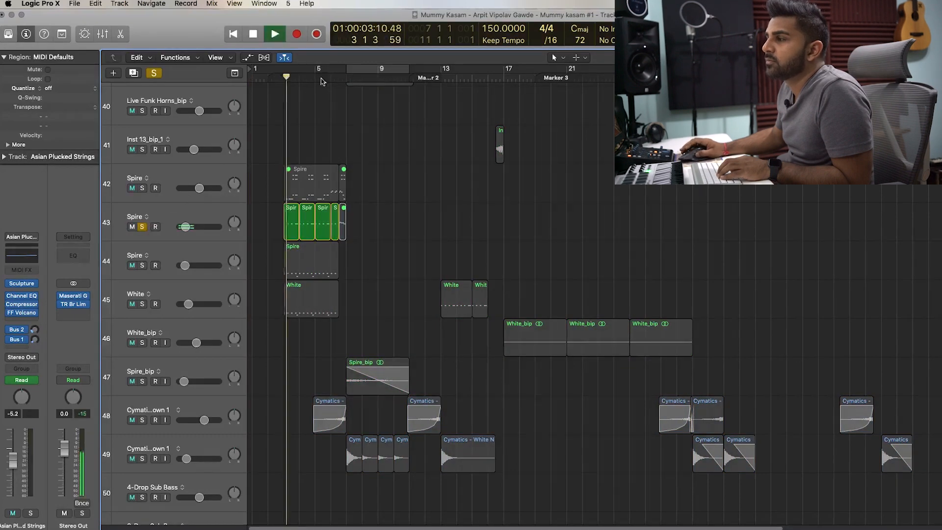
click(142, 266)
click(141, 227)
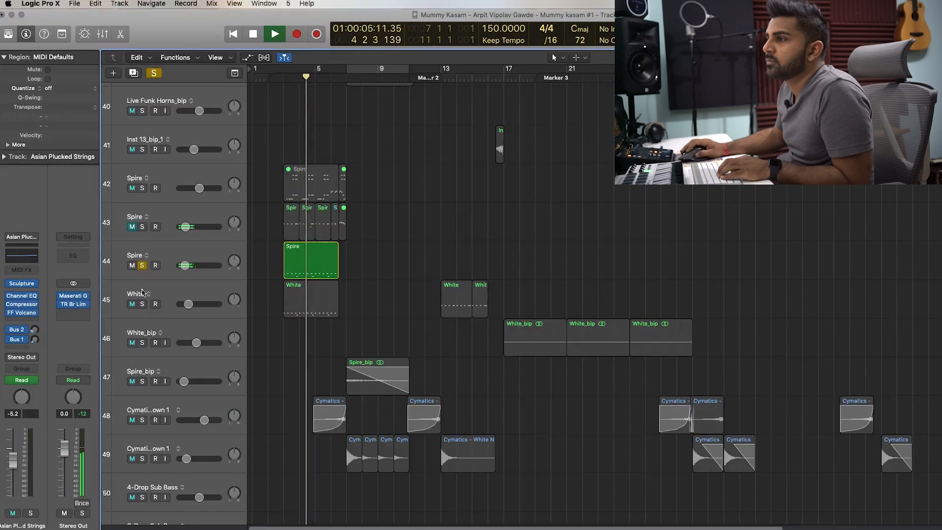
click(142, 304)
click(142, 265)
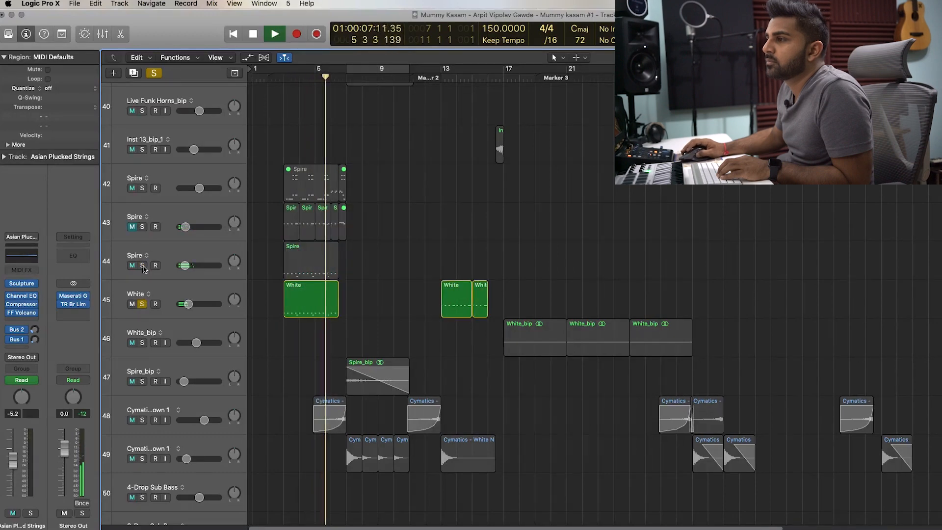
click(142, 304)
Play the full mix on from about bar 6 and reduce the track heights for an overview of the arrangement.
scroll(346, 282, up, 5)
key(space)
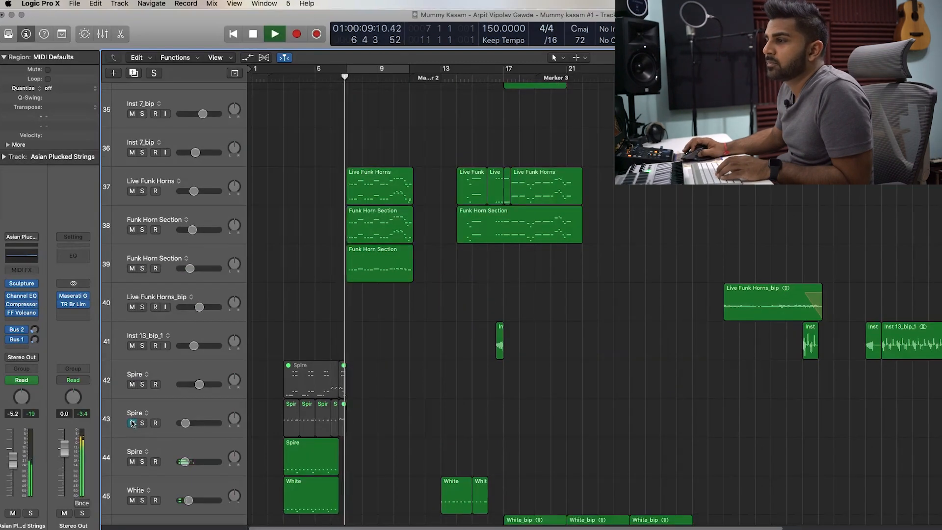
scroll(363, 366, up, 8)
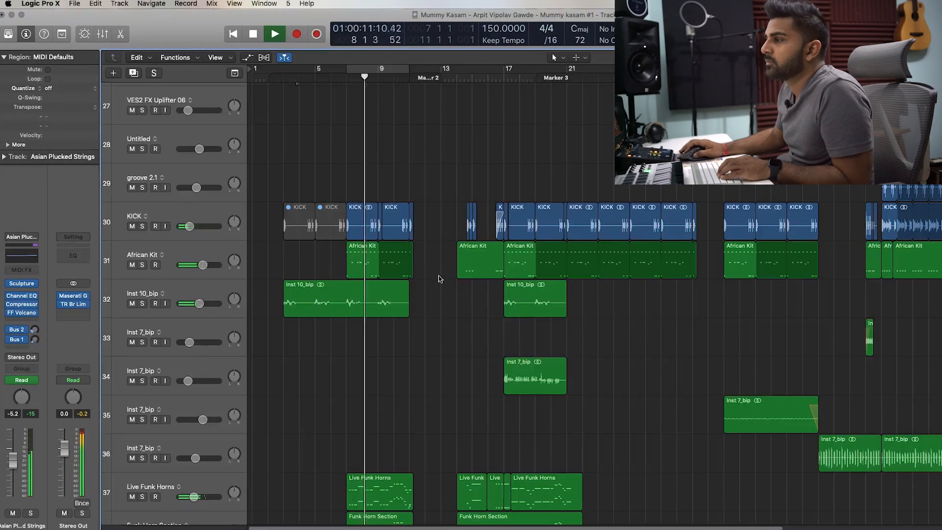
scroll(440, 278, up, 9)
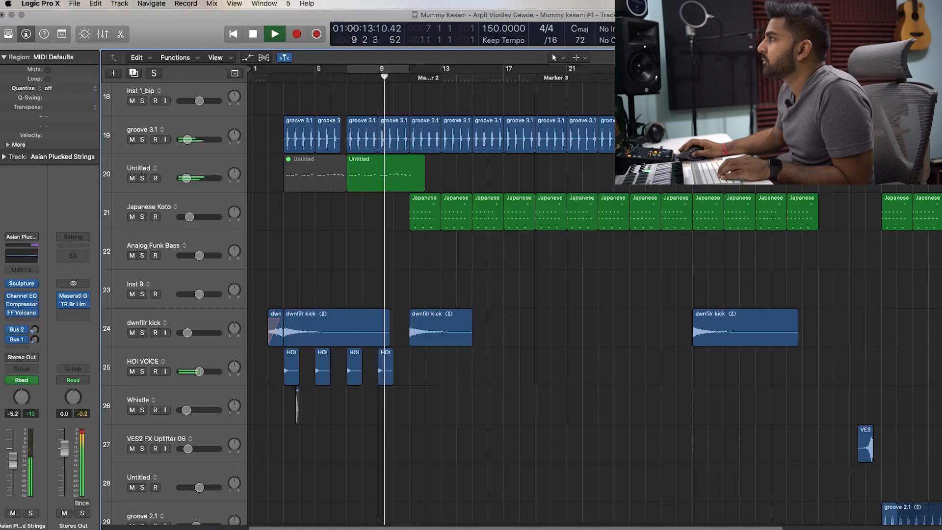
key(super+Up)
key(super+Up)
key(super+Up)
key(super+Up)
key(super+Up)
key(super+Up)
Examine which tracks are active from about bar 21 to bar 34 while the full mix plays, shrinking the rows further.
scroll(538, 264, down, 10)
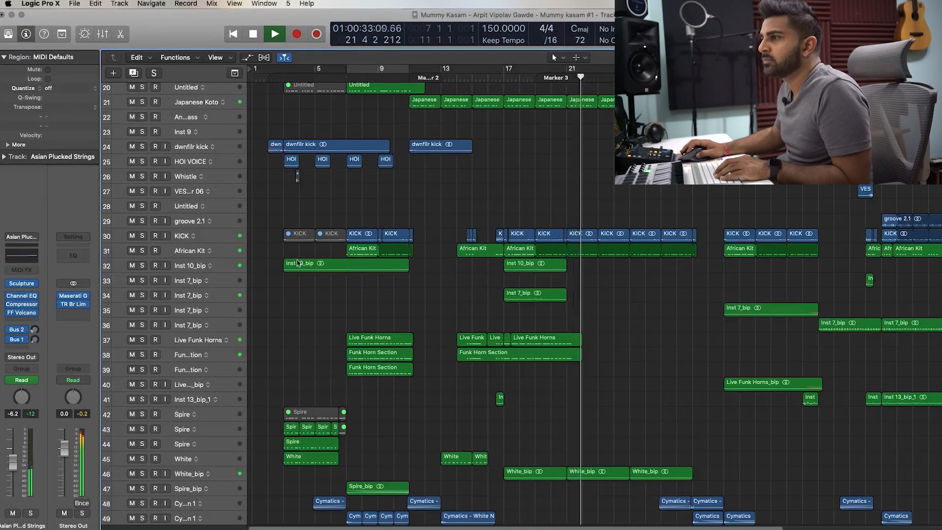
scroll(583, 327, down, 10)
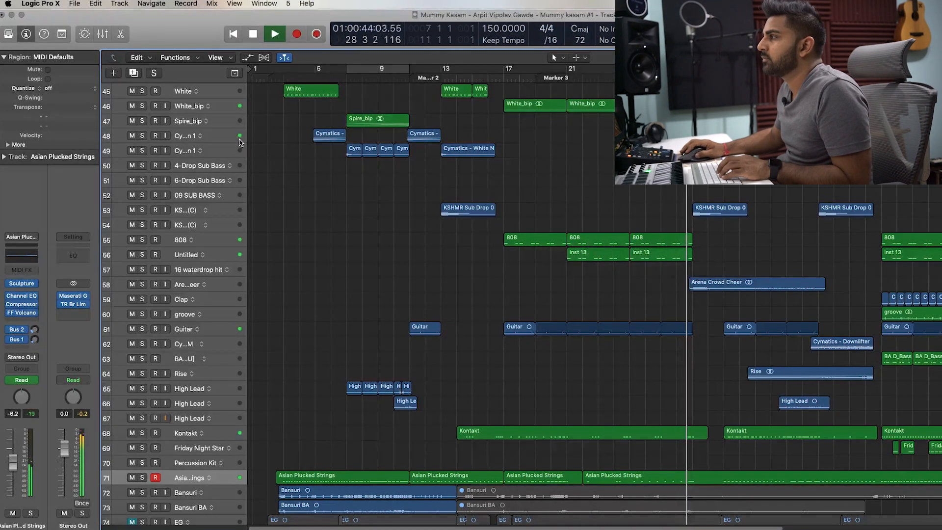
scroll(810, 244, up, 3)
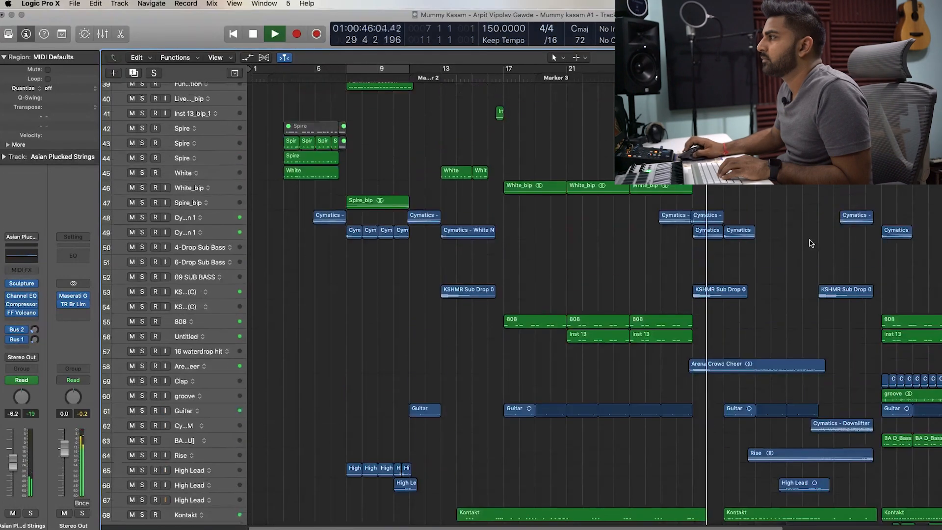
scroll(744, 357, up, 6)
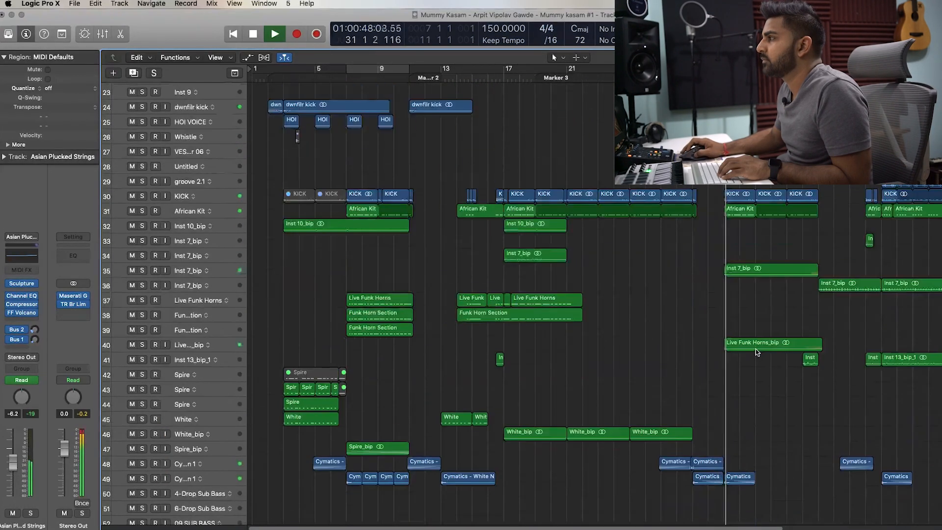
key(super+Up)
key(super+Up)
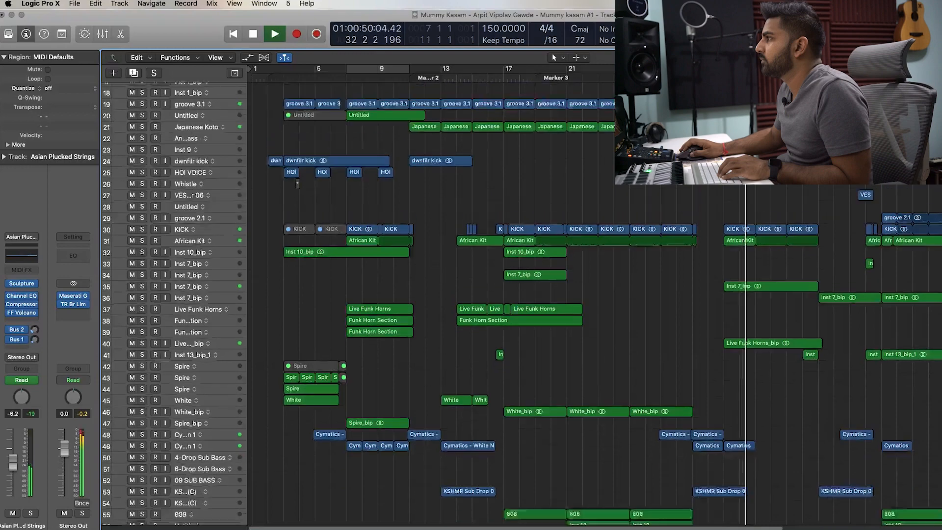
scroll(595, 304, up, 1)
scroll(757, 296, down, 12)
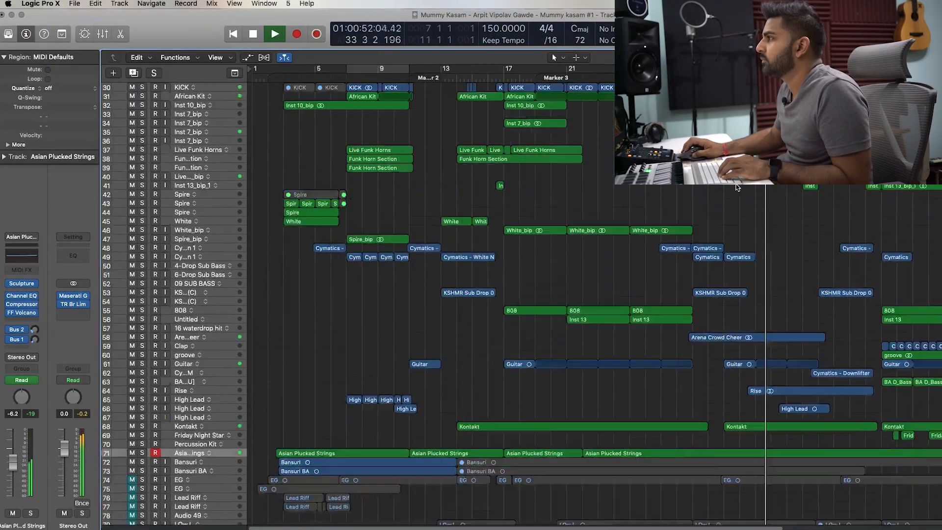
scroll(754, 196, right, 5)
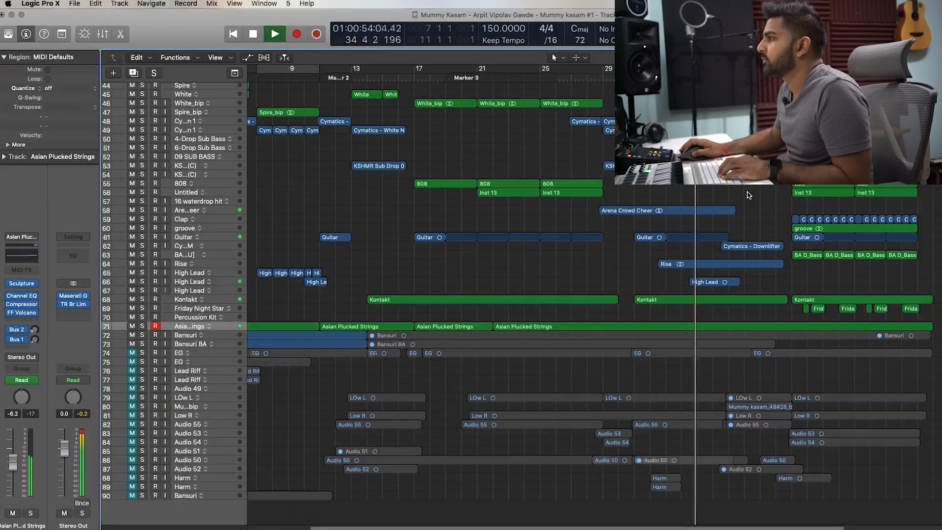
Select the second High Lead region on track 66, audition it in solo during playback, and turn its solo off.
click(705, 284)
key(ctrl+s)
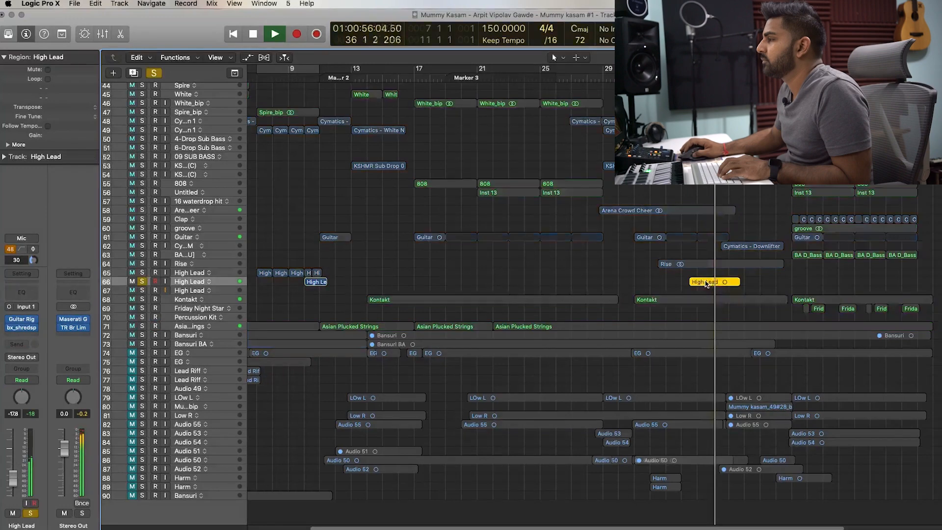
key(ctrl+s)
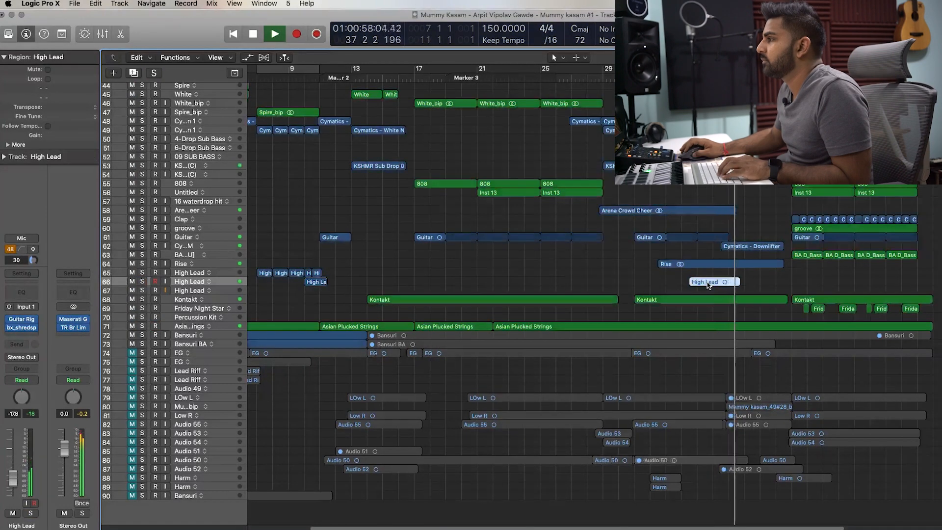
scroll(749, 271, up, 6)
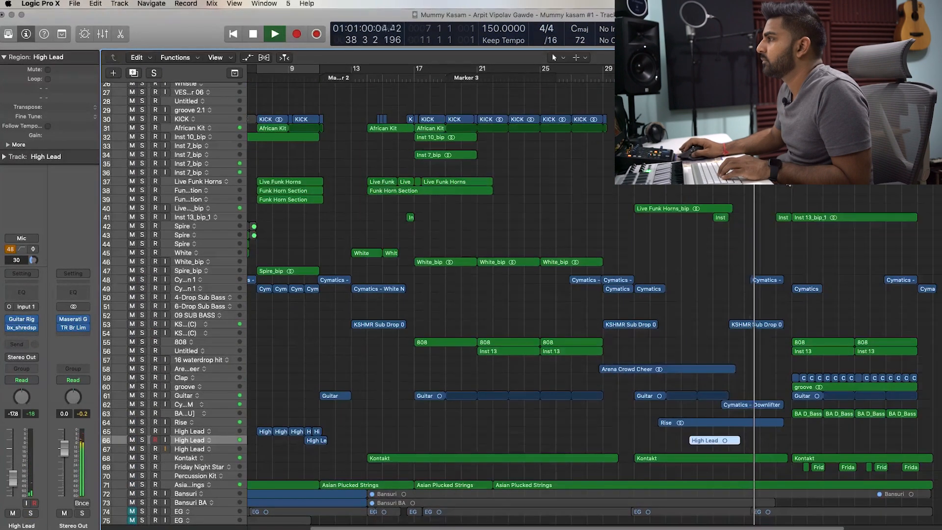